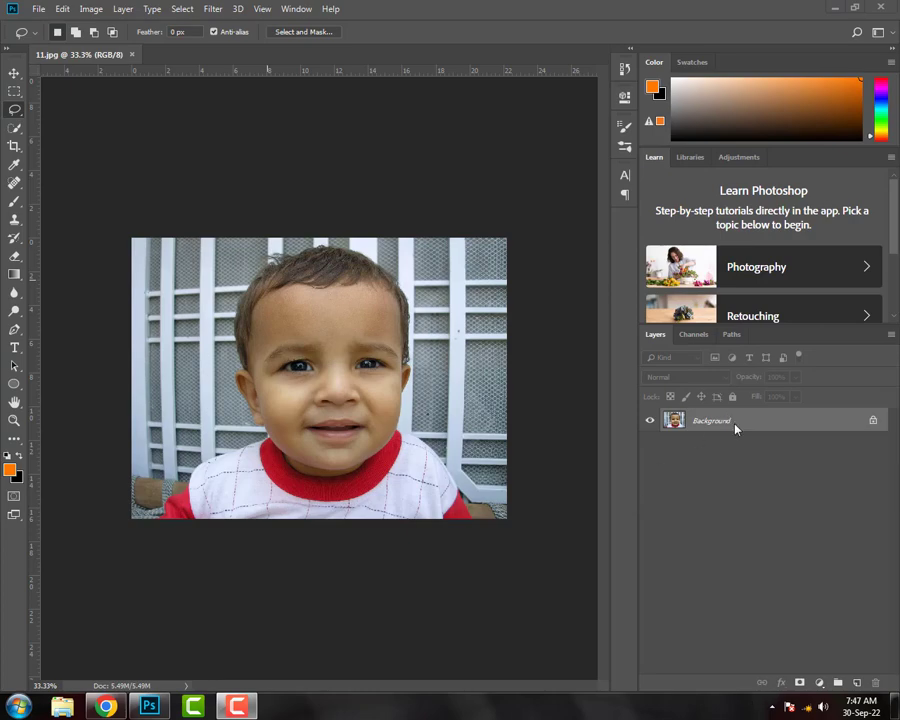
Step: Duplicate the Background layer into a Background copy and zoom in on the portrait
left_click_drag(736, 426, 856, 683)
left_click(14, 420)
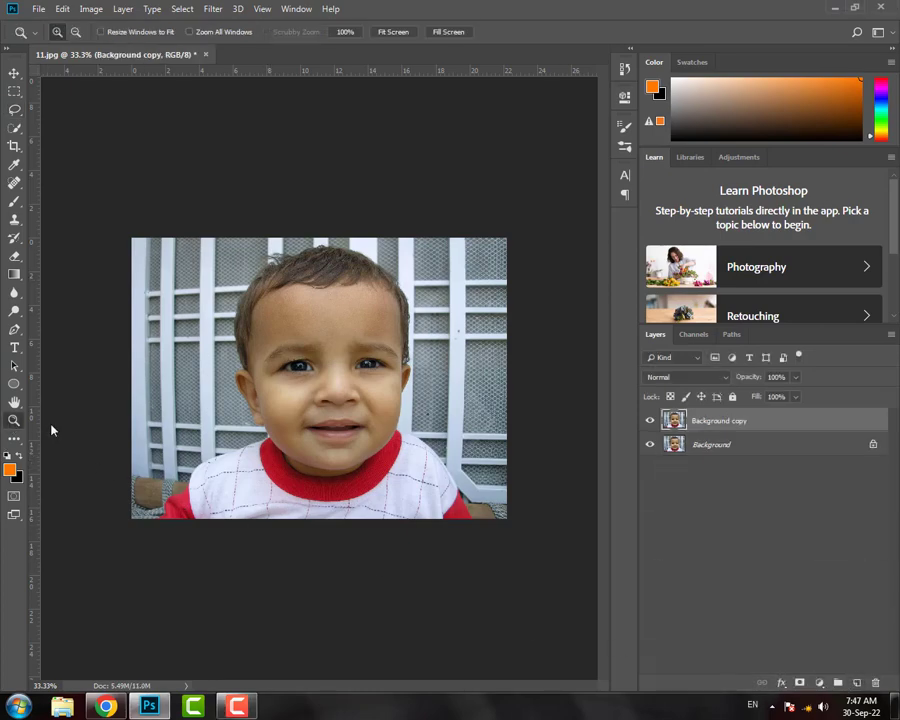
left_click(404, 471)
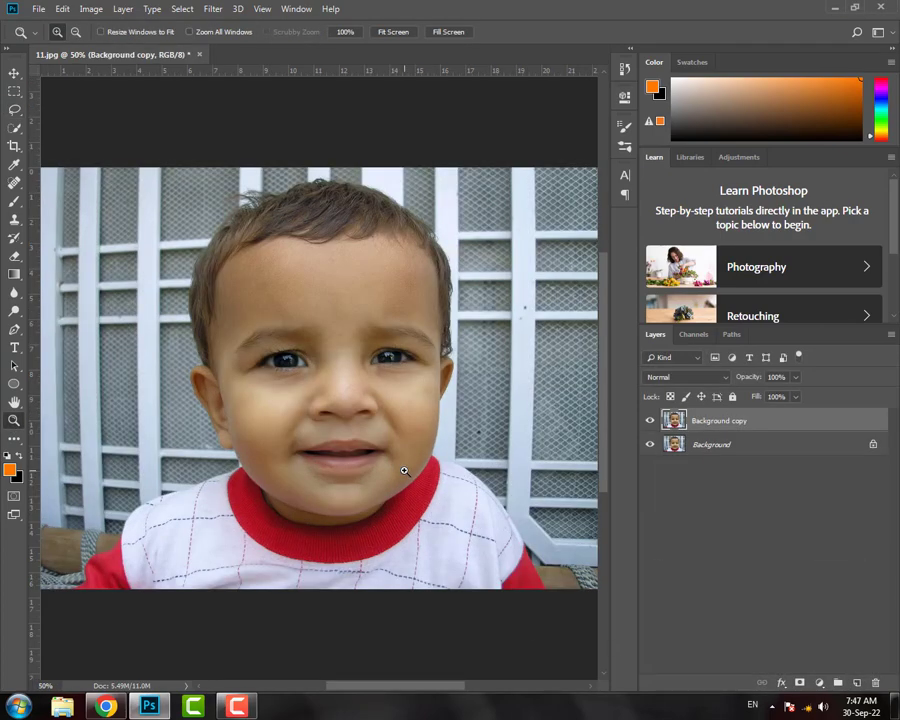
left_click(18, 110)
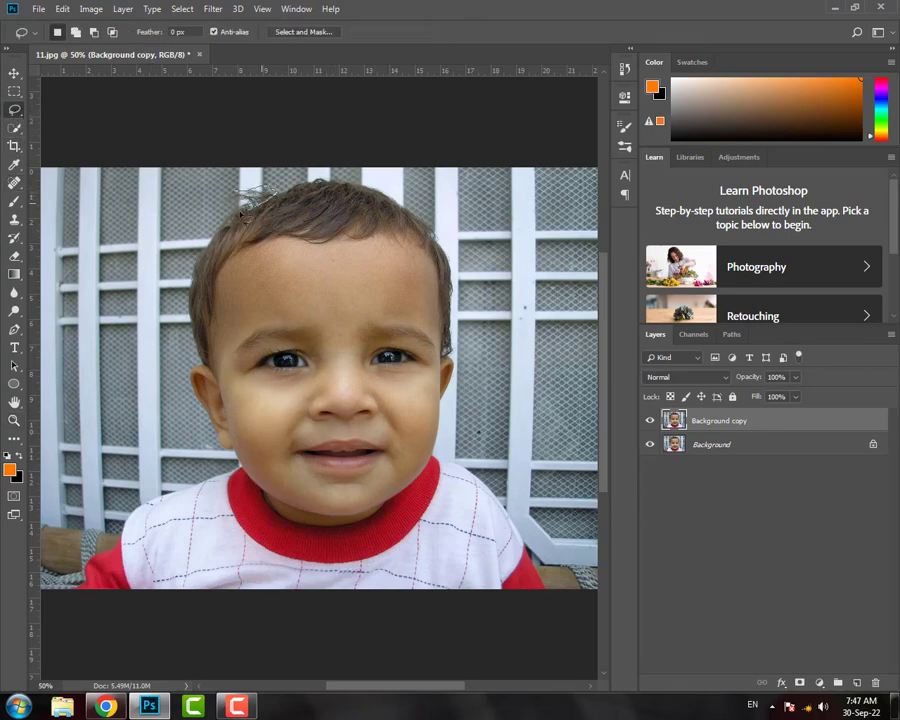
Step: Content-Aware fill the lassoed stray hairs at the head's edge, then deselect
right_click(248, 196)
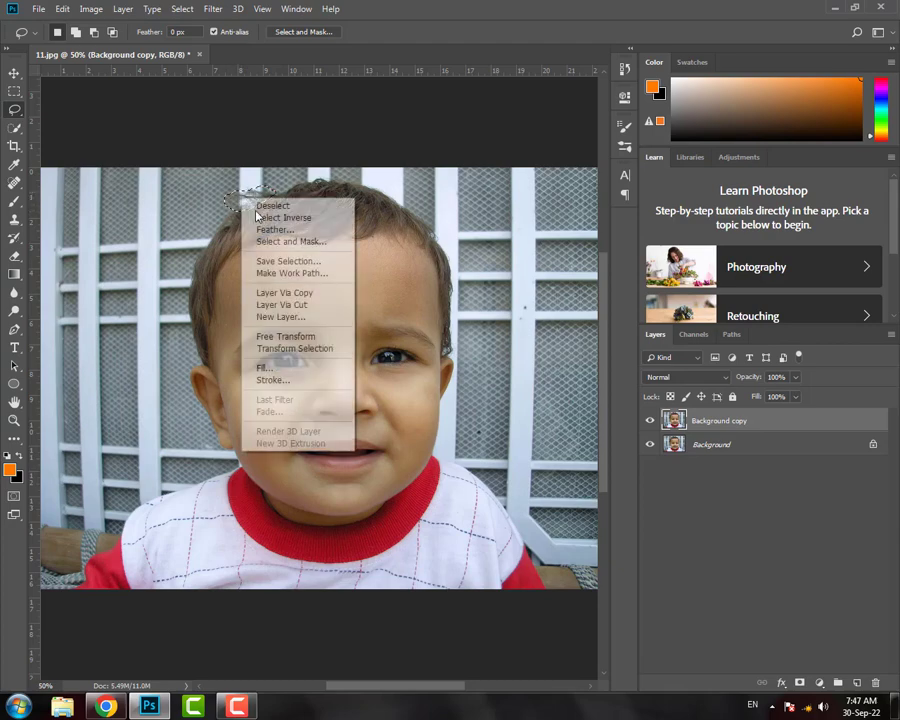
left_click(292, 367)
left_click(536, 186)
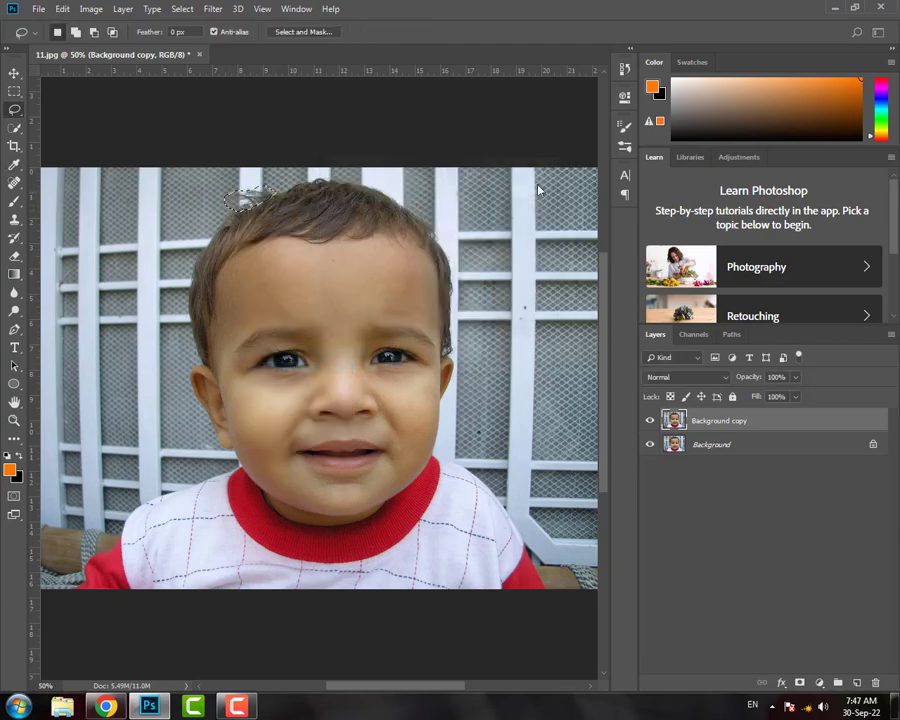
right_click(250, 202)
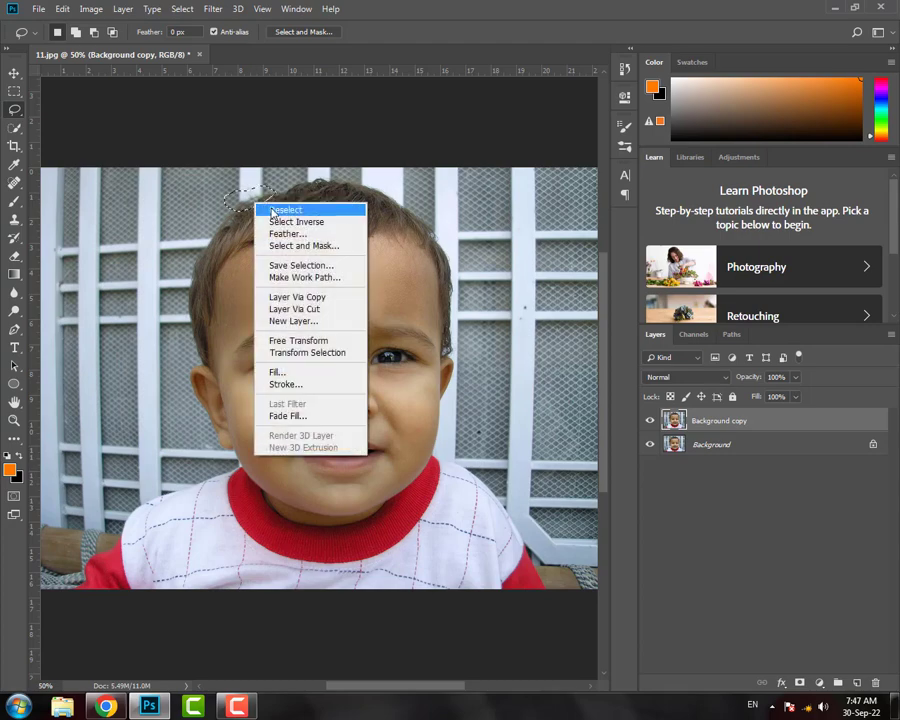
left_click(310, 209)
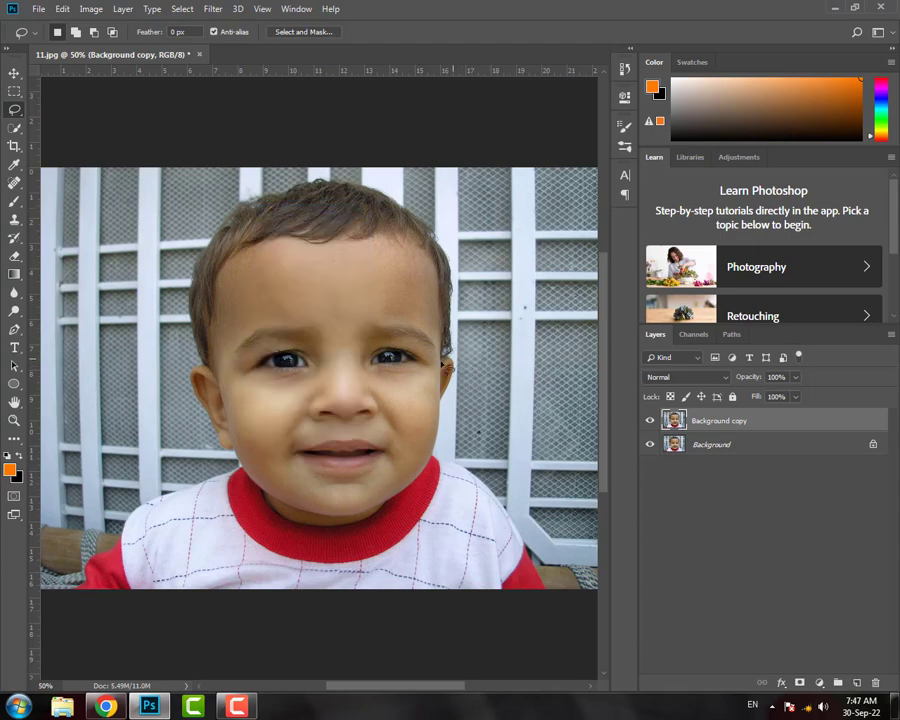
scroll(437, 368, "up", 3)
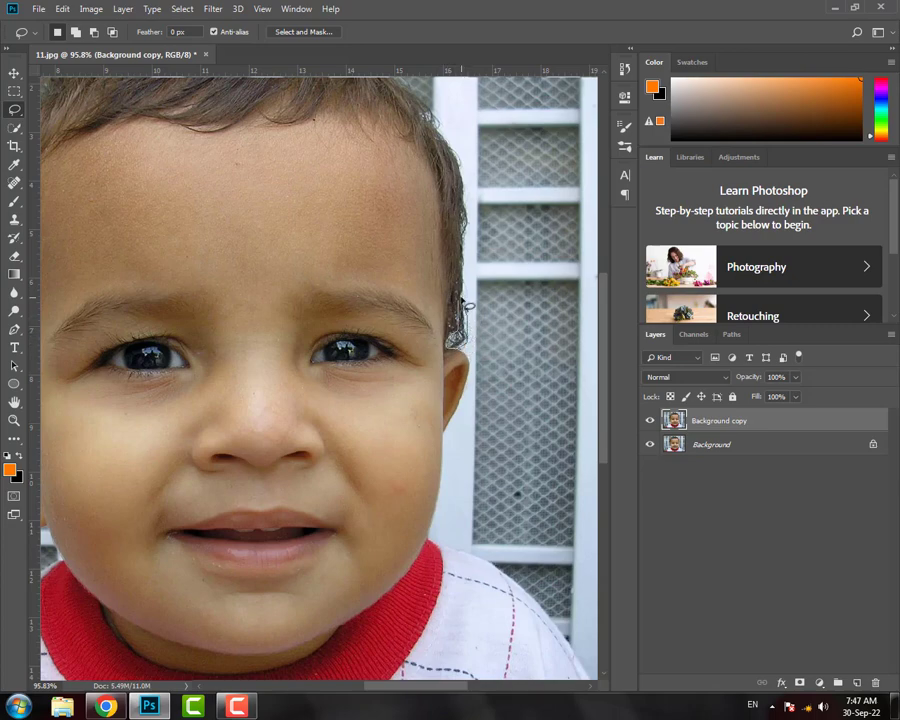
Step: Content-Aware fill the stray hairs beside the ear, deselect, and lasso another hair
right_click(462, 331)
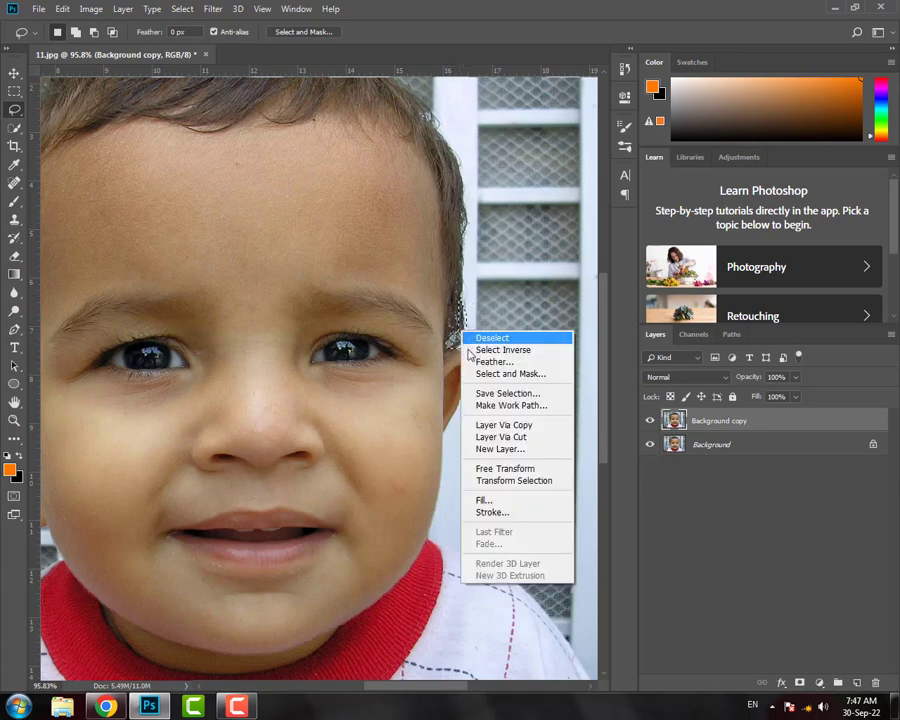
left_click(501, 500)
left_click(534, 183)
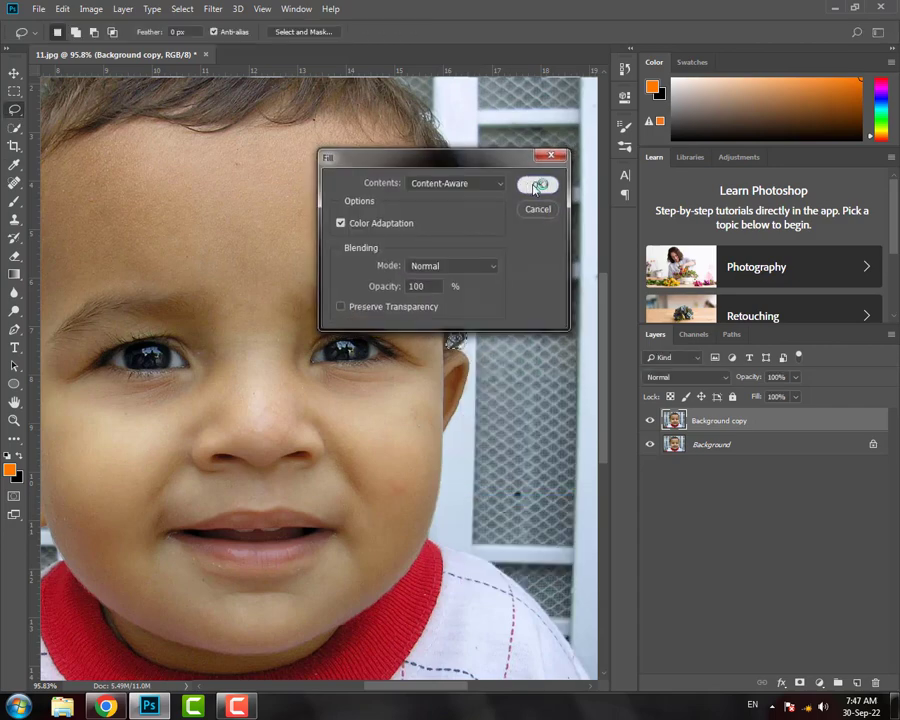
right_click(452, 336)
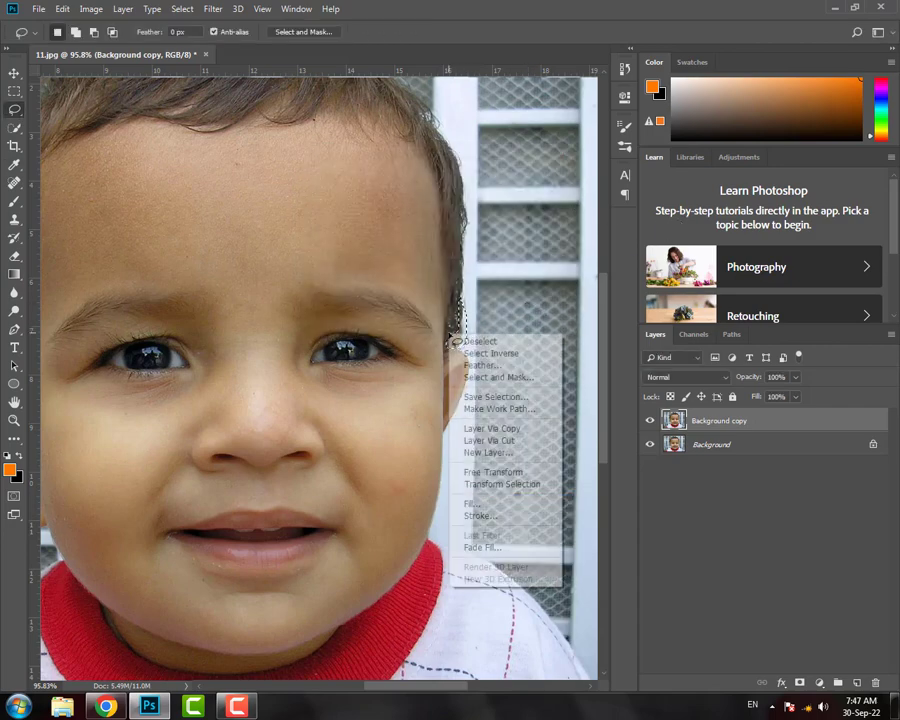
left_click(475, 343)
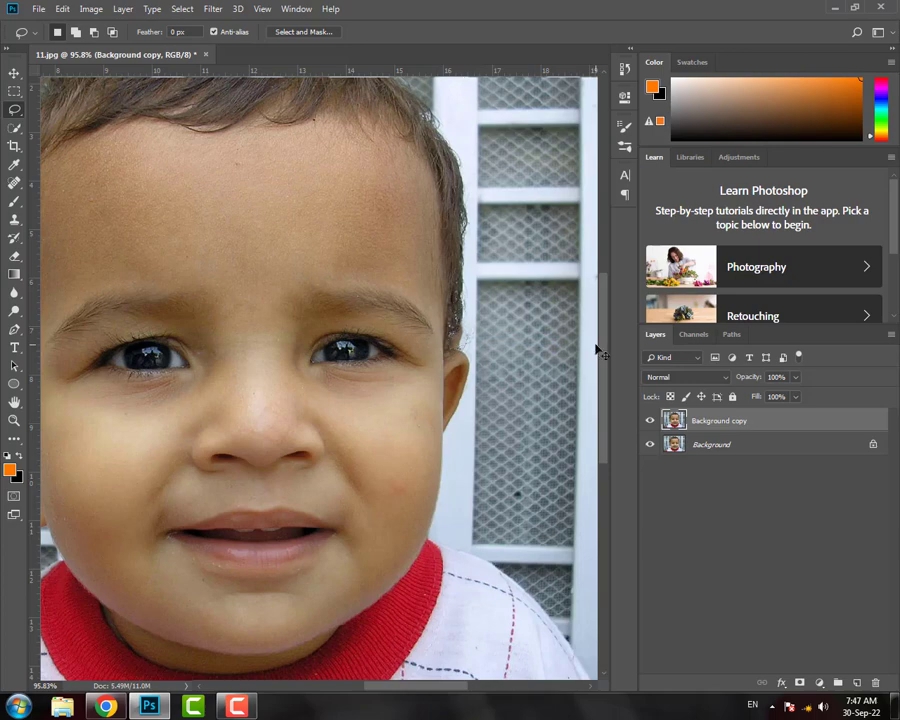
left_click_drag(460, 296, 449, 348)
Step: Revert to the Deselect history state and launch the Camera Raw Filter
left_click(629, 48)
left_click(450, 172)
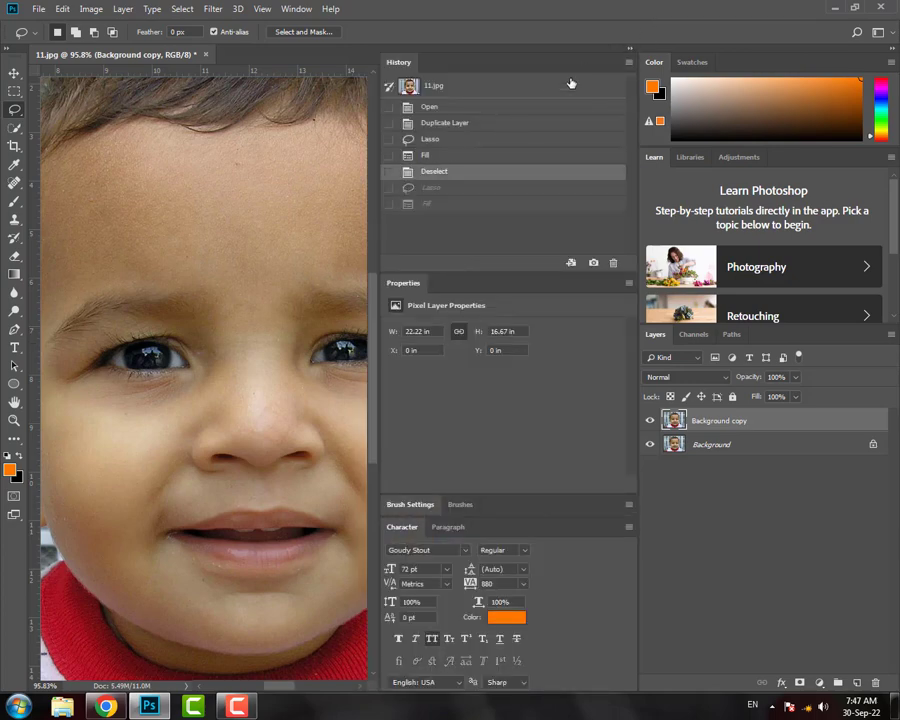
left_click(627, 48)
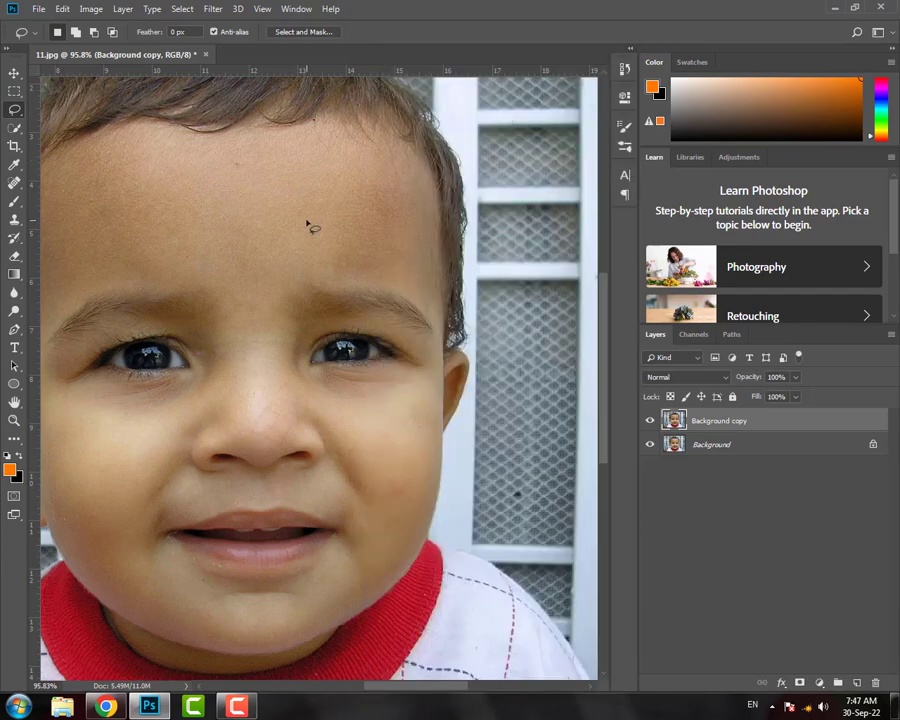
scroll(308, 224, "down", 3)
scroll(319, 369, "up", 2)
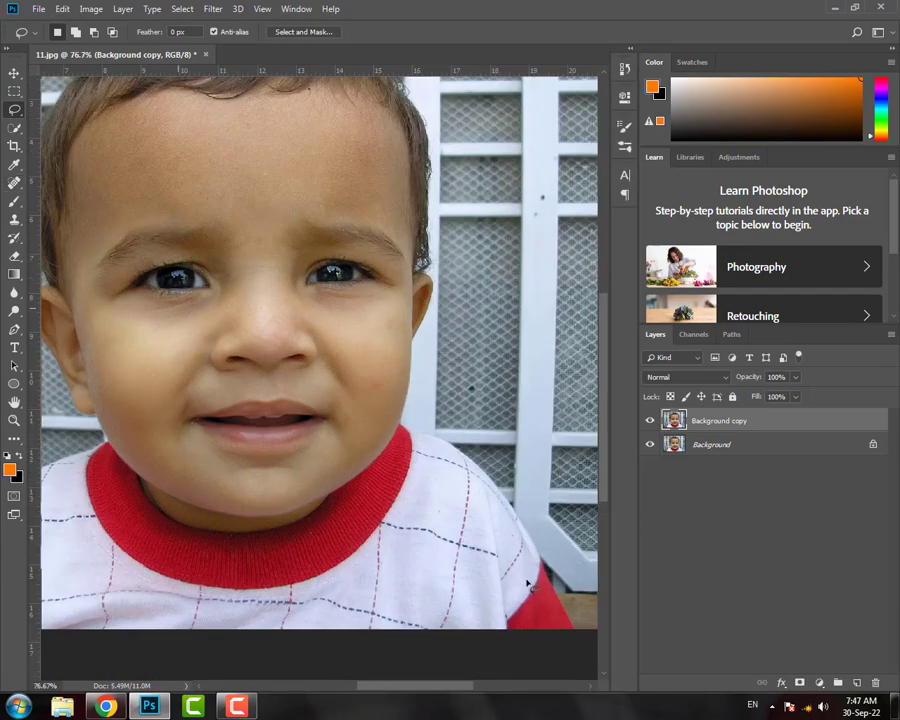
left_click(213, 12)
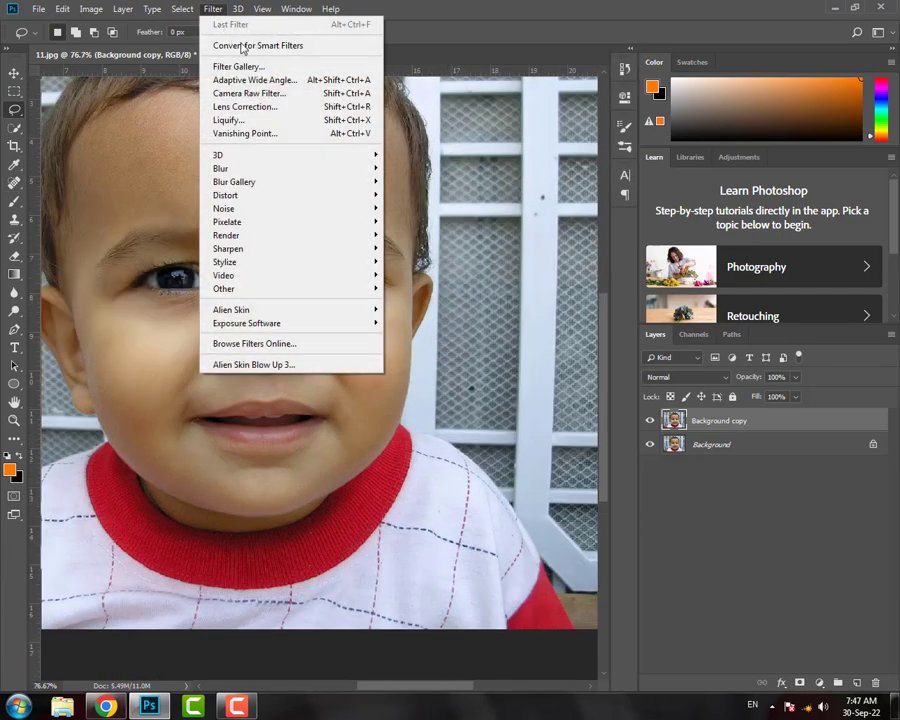
left_click(280, 91)
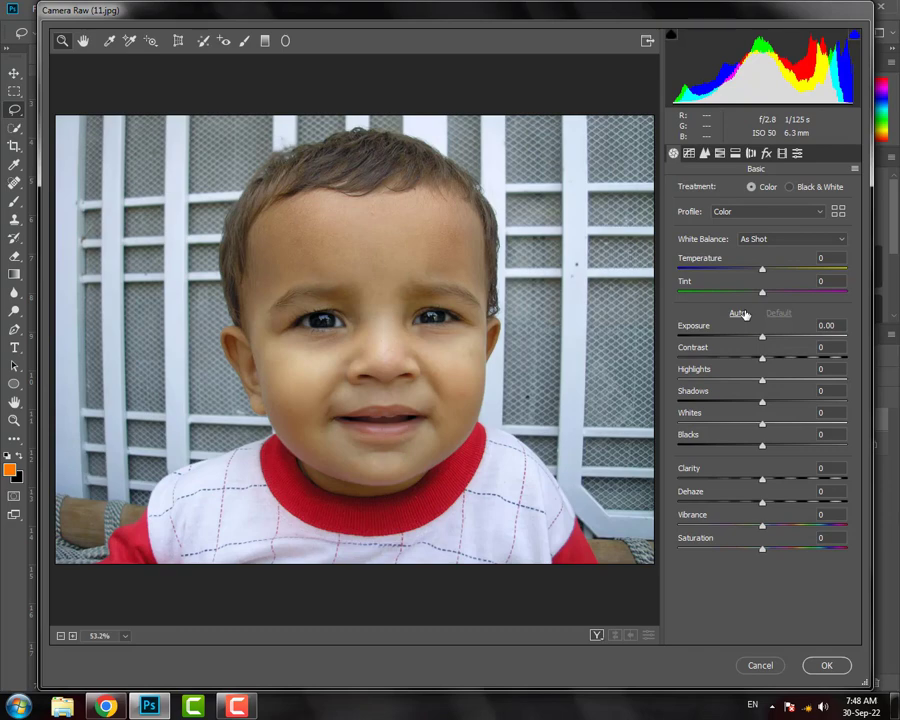
Step: Apply Camera Raw Auto tone, Exposure -0.05 and Oranges luminance +10, then confirm
left_click(738, 313)
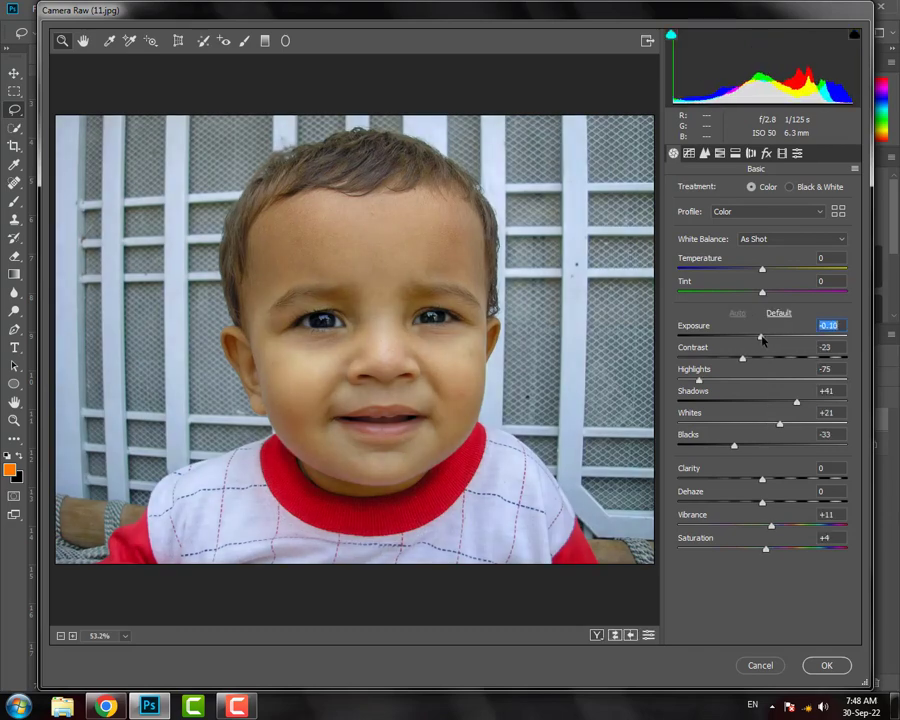
left_click_drag(759, 338, 750, 358)
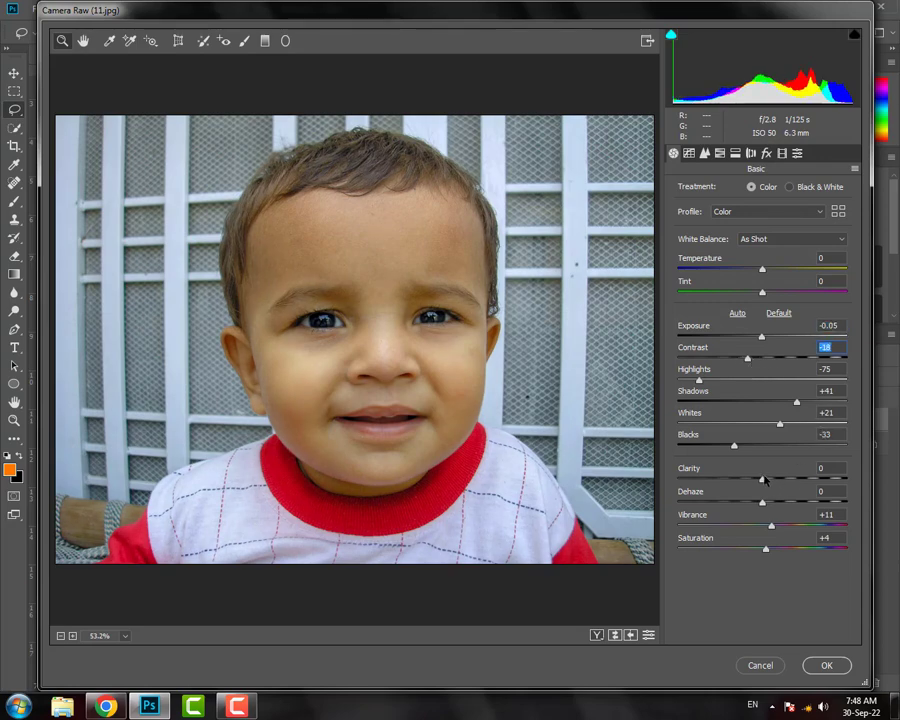
left_click(719, 153)
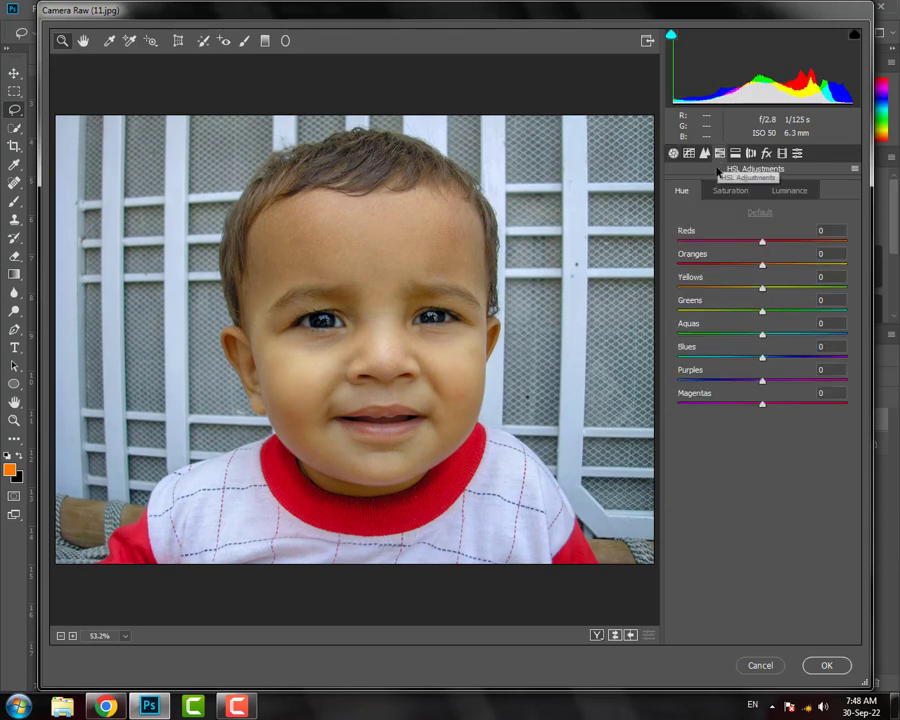
left_click(777, 190)
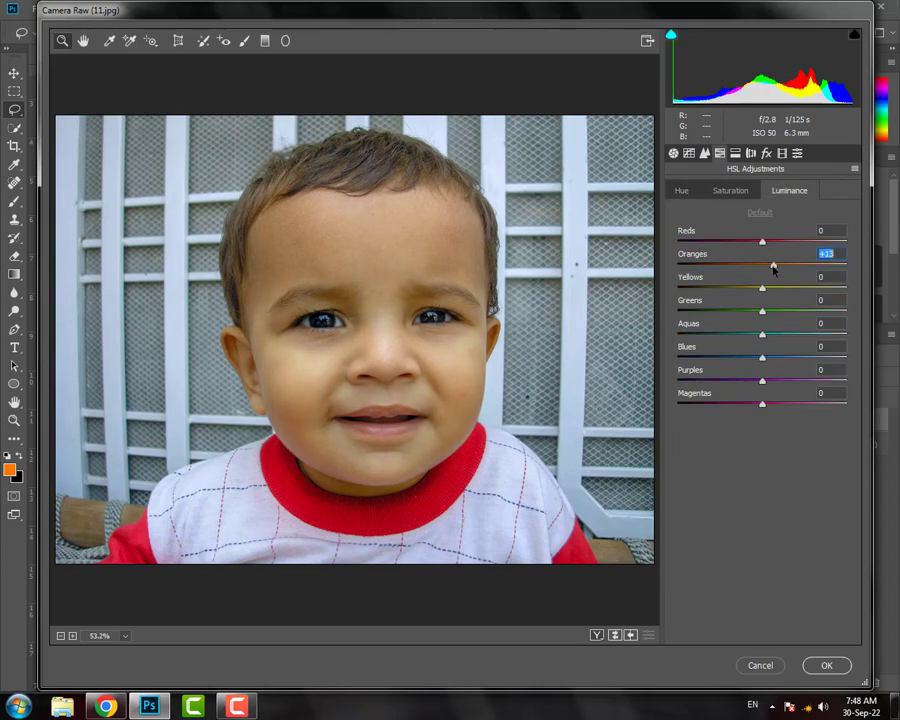
left_click_drag(763, 265, 772, 267)
left_click(745, 190)
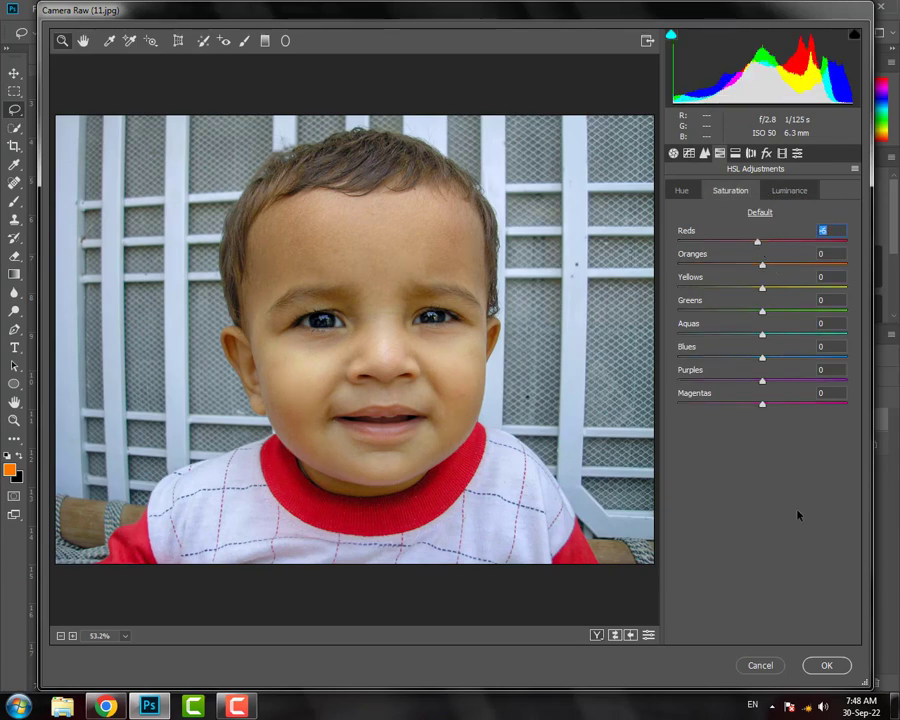
left_click(812, 664)
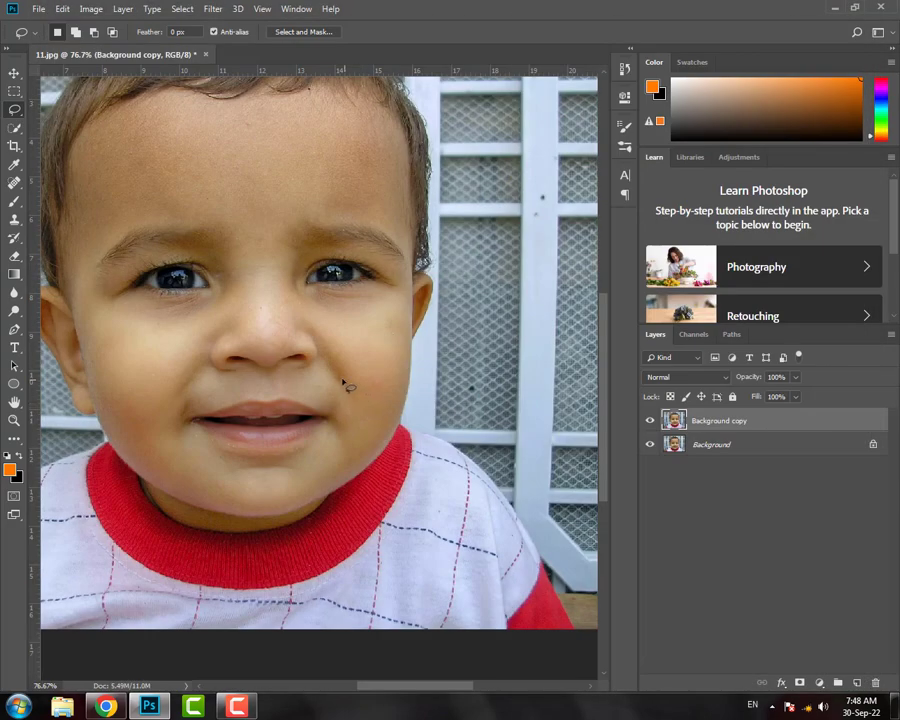
Step: Zoom out to the whole photo and switch to the Mixer Brush tool
scroll(285, 318, "down", 3)
scroll(117, 231, "up", 2)
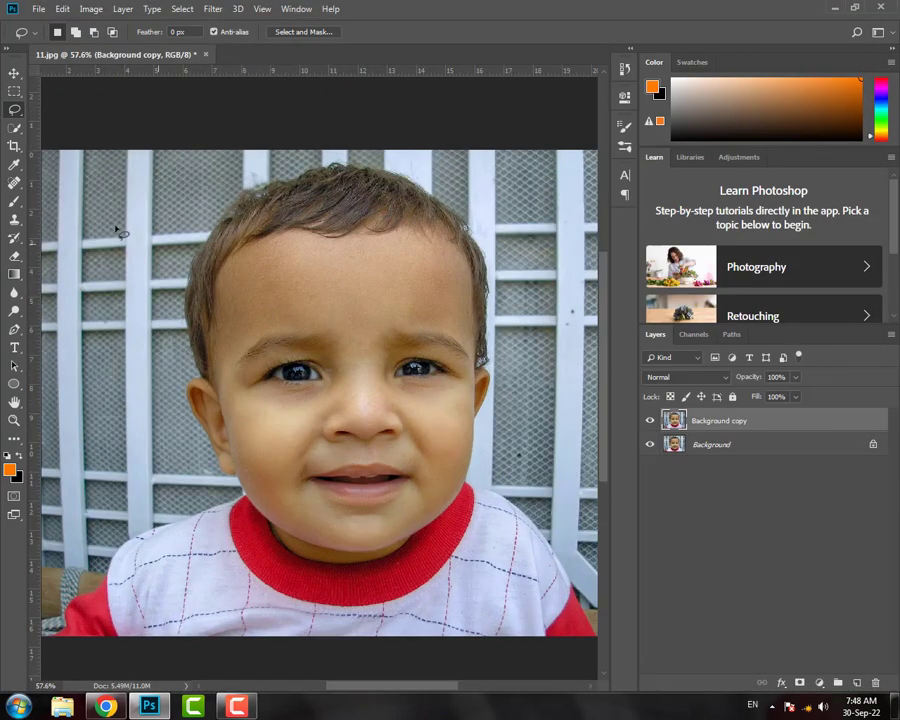
left_click(14, 201)
left_click(75, 241)
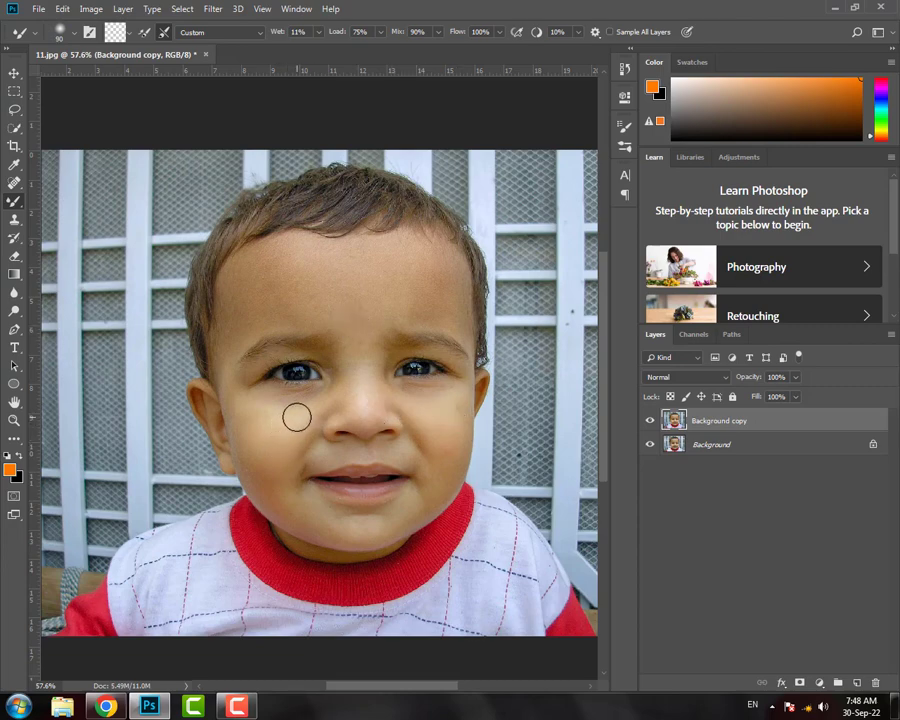
Step: Smooth the left and right cheek skin with the Mixer Brush at about size 90
scroll(296, 418, "up", 1)
scroll(292, 420, "up", 1)
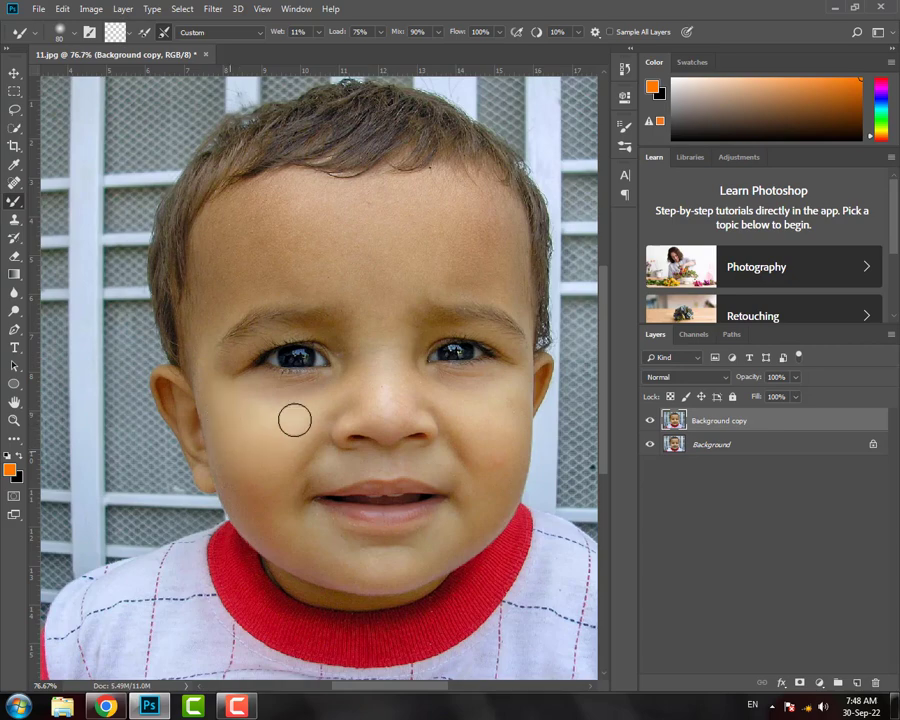
key("bracketleft")
key("bracketleft")
key("bracketright")
mouse_move(240, 426)
left_mouse_down()
mouse_move(229, 465)
mouse_move(241, 479)
mouse_move(224, 446)
mouse_move(241, 484)
mouse_move(271, 500)
mouse_move(247, 504)
mouse_move(277, 538)
mouse_move(309, 406)
mouse_move(223, 396)
mouse_move(340, 509)
mouse_move(302, 528)
mouse_move(336, 568)
mouse_move(303, 542)
mouse_move(376, 556)
mouse_move(335, 560)
mouse_move(465, 517)
mouse_move(468, 418)
mouse_move(456, 392)
mouse_move(470, 389)
left_mouse_up()
key("bracketleft")
Step: Adjust the Mixer Brush size between 50 and 70 and zoom in further
key("bracketleft")
key("bracketleft")
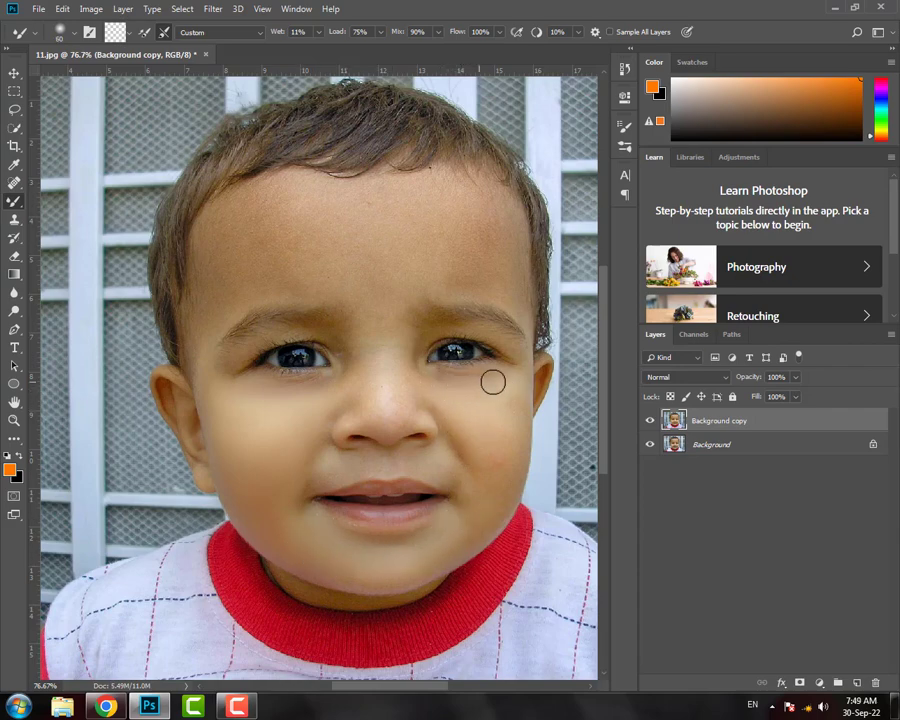
key("bracketright")
key("bracketright")
key("bracketright")
mouse_move(449, 402)
left_mouse_down()
mouse_move(480, 456)
mouse_move(466, 432)
mouse_move(509, 432)
left_mouse_up()
key("bracketleft")
key("bracketleft")
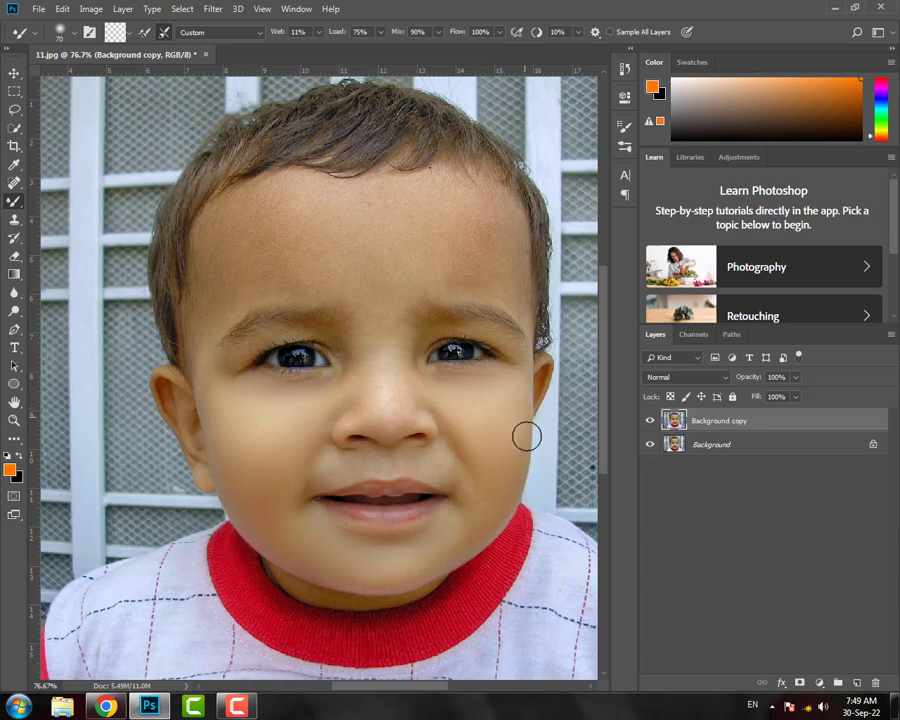
key("bracketleft")
key("bracketleft")
key("bracketright")
key("bracketright")
key("bracketright")
key("bracketright")
key("bracketright")
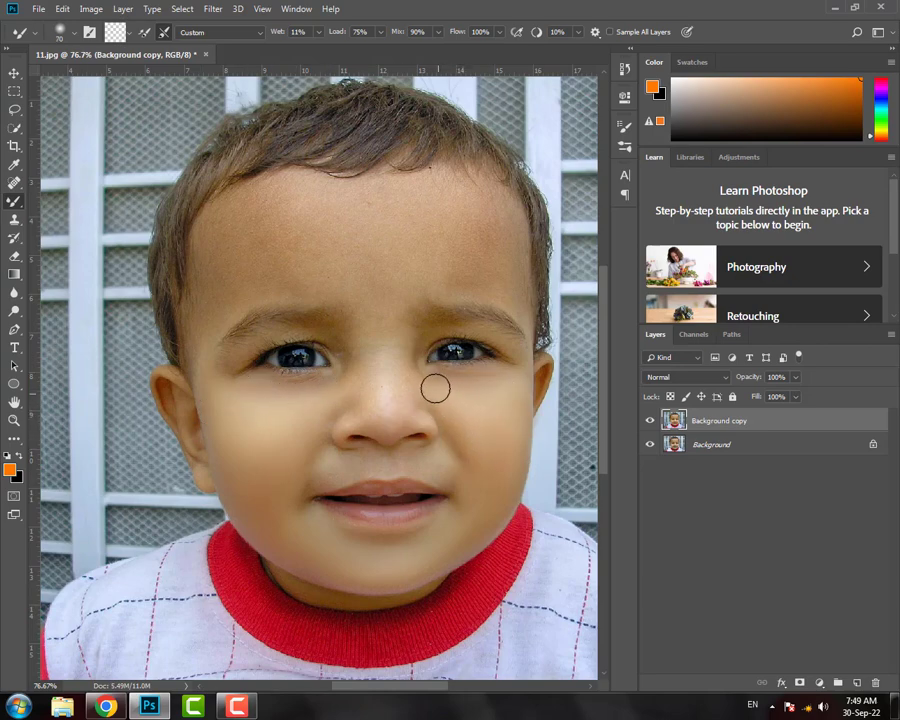
key("bracketleft")
key("bracketleft")
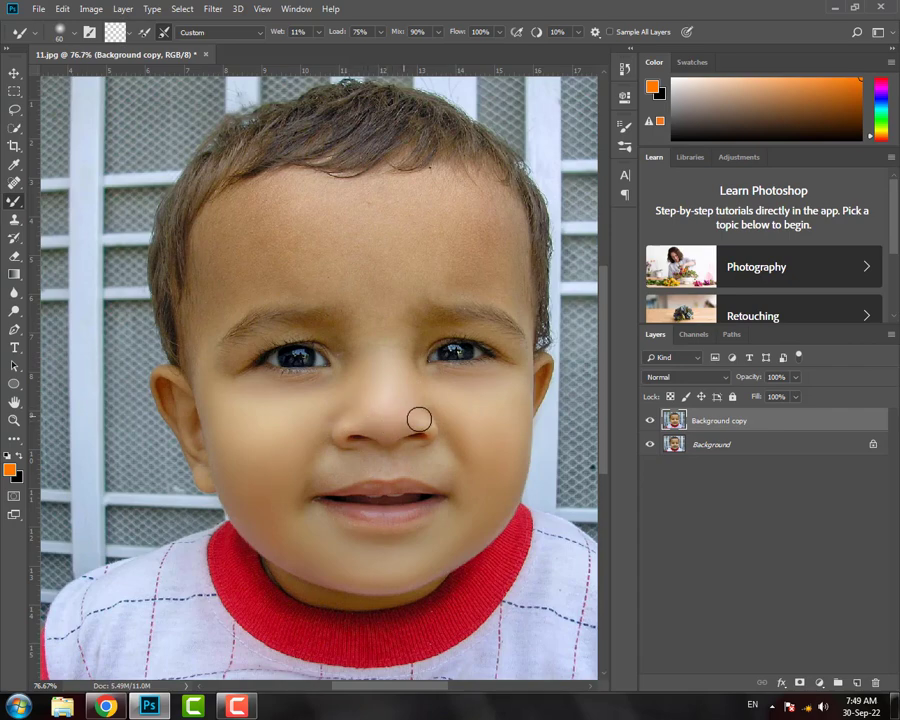
key("bracketright")
key("bracketleft")
key("bracketleft")
key("bracketright")
key("bracketright")
scroll(367, 437, "up", 1)
scroll(367, 437, "up", 1)
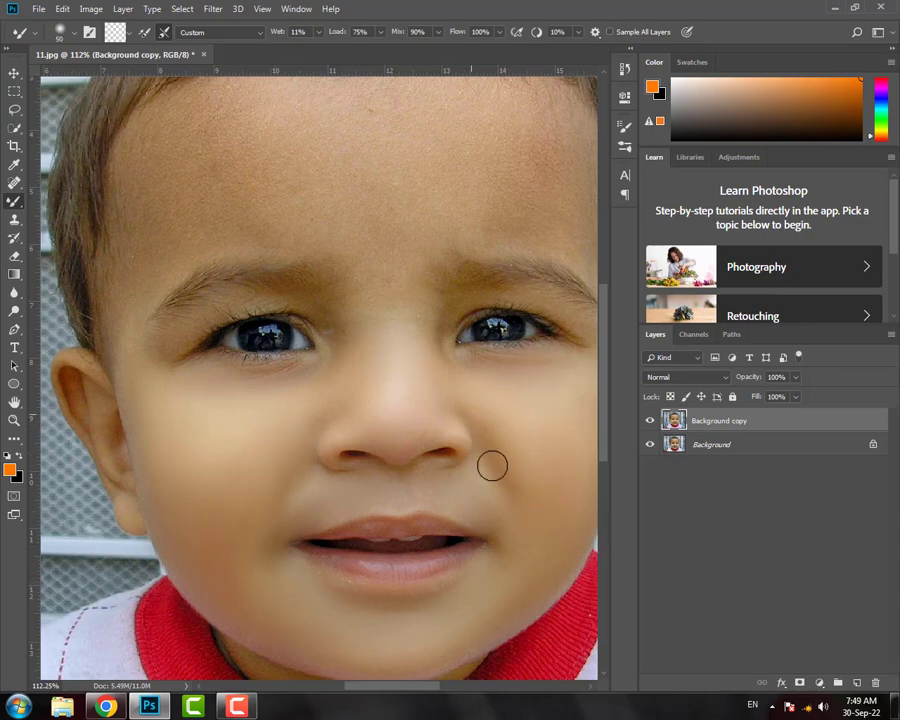
Step: Shrink the brush to about 40–50 and blend the skin with short horizontal strokes
key("bracketleft")
key("bracketright")
scroll(400, 388, "up", 2)
scroll(380, 388, "up", 1)
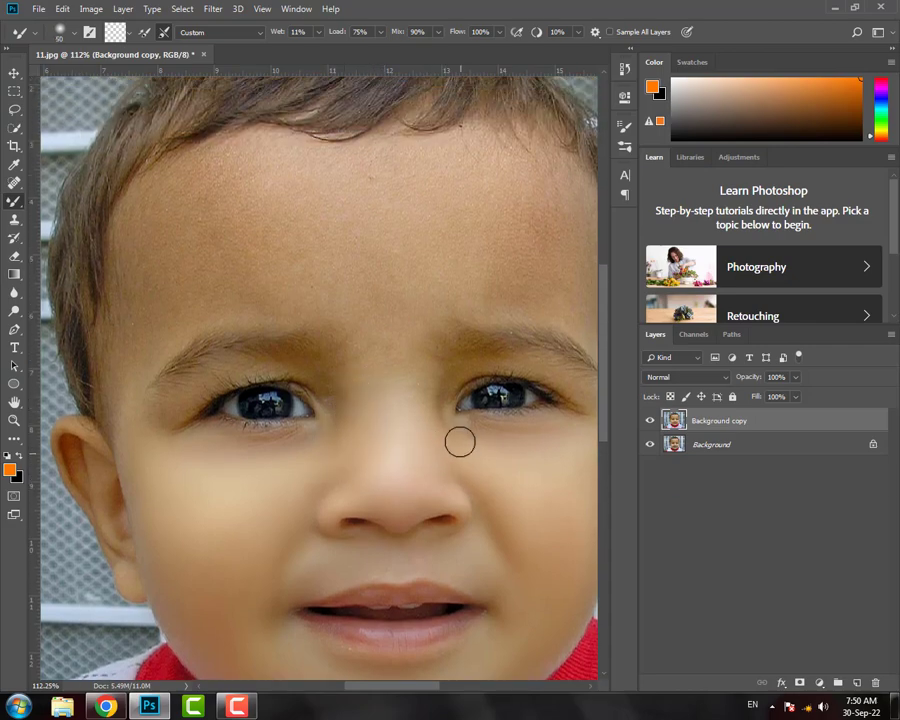
key("bracketleft")
key("bracketleft")
key("bracketleft")
left_click_drag(401, 687, 417, 687)
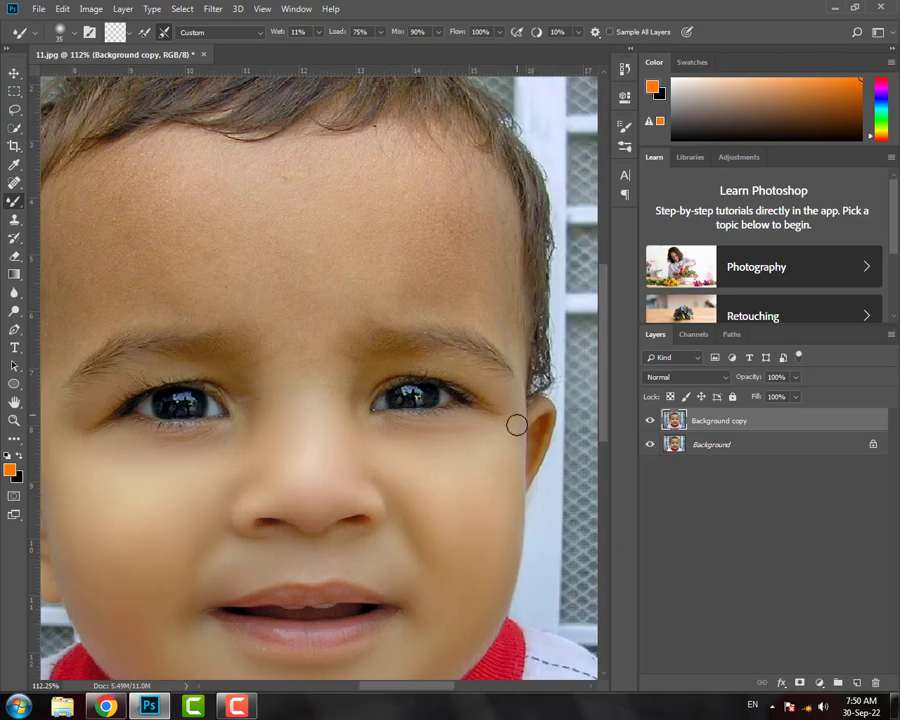
left_click_drag(405, 688, 378, 687)
key("bracketright")
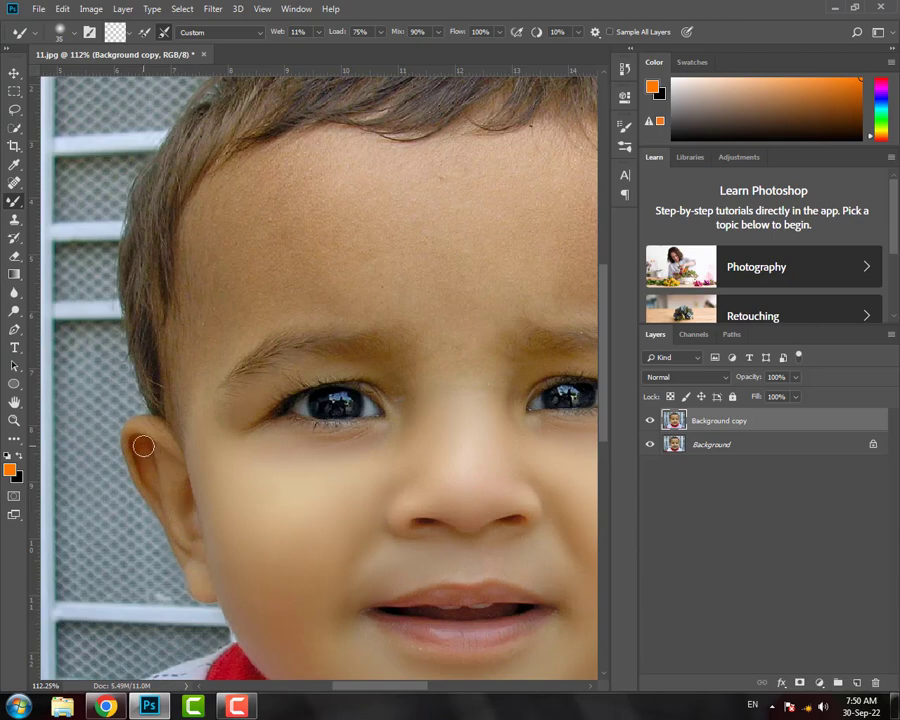
left_click_drag(399, 690, 439, 688)
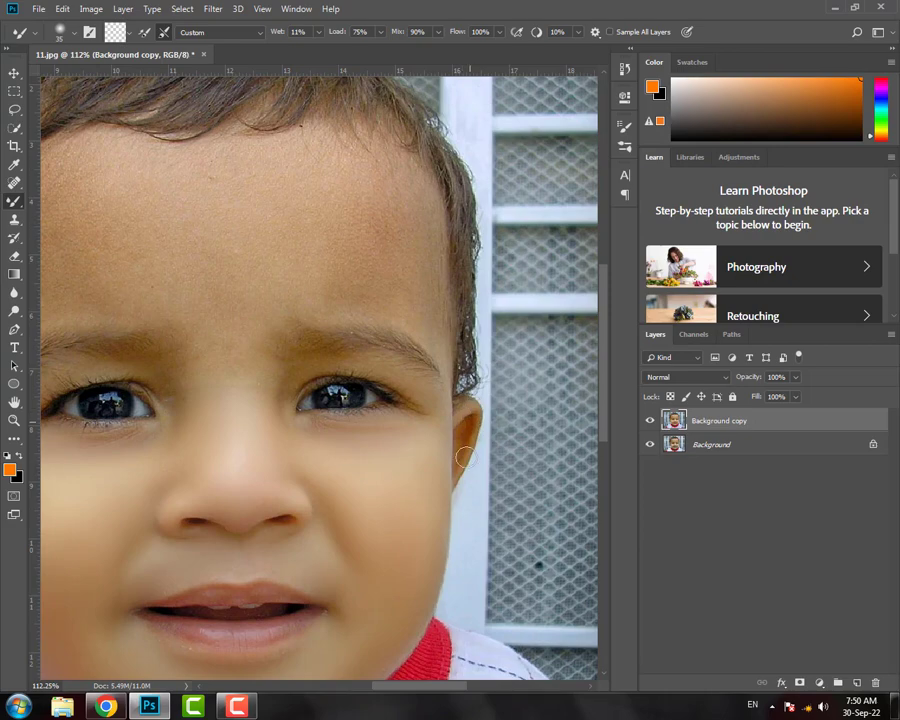
Step: Blend the forehead skin smooth, enlarging the Mixer Brush for the broad area
scroll(408, 486, "down", 3)
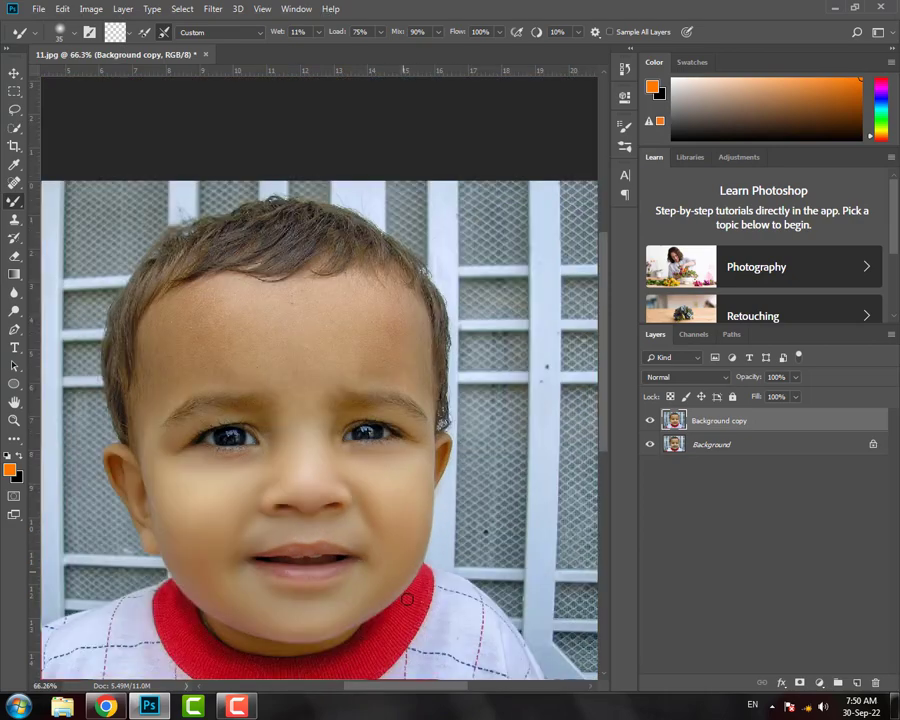
left_click_drag(437, 690, 412, 687)
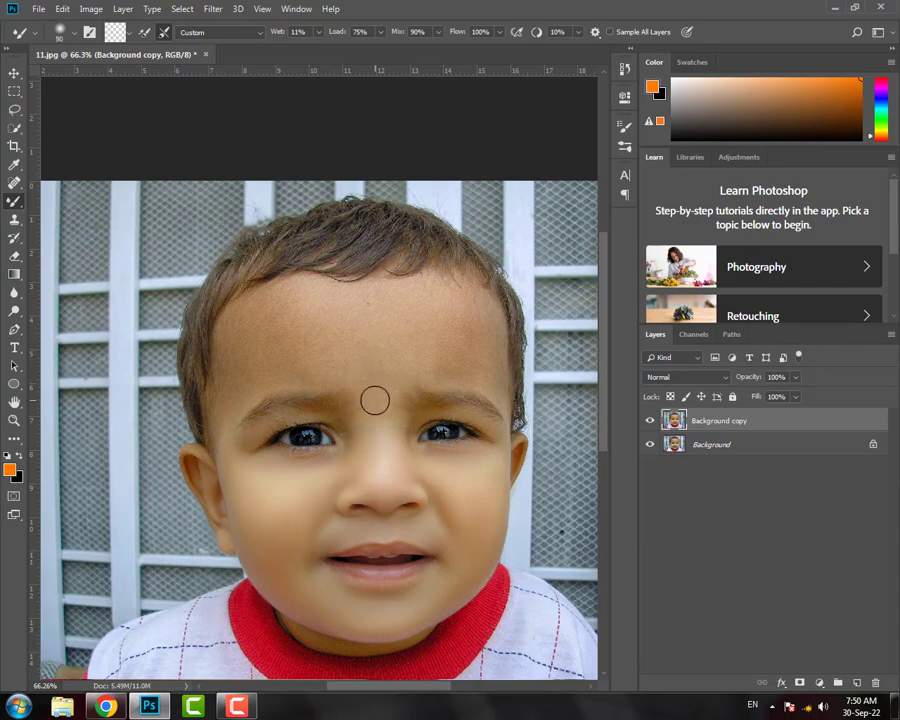
key("bracketright")
key("bracketright")
key("bracketright")
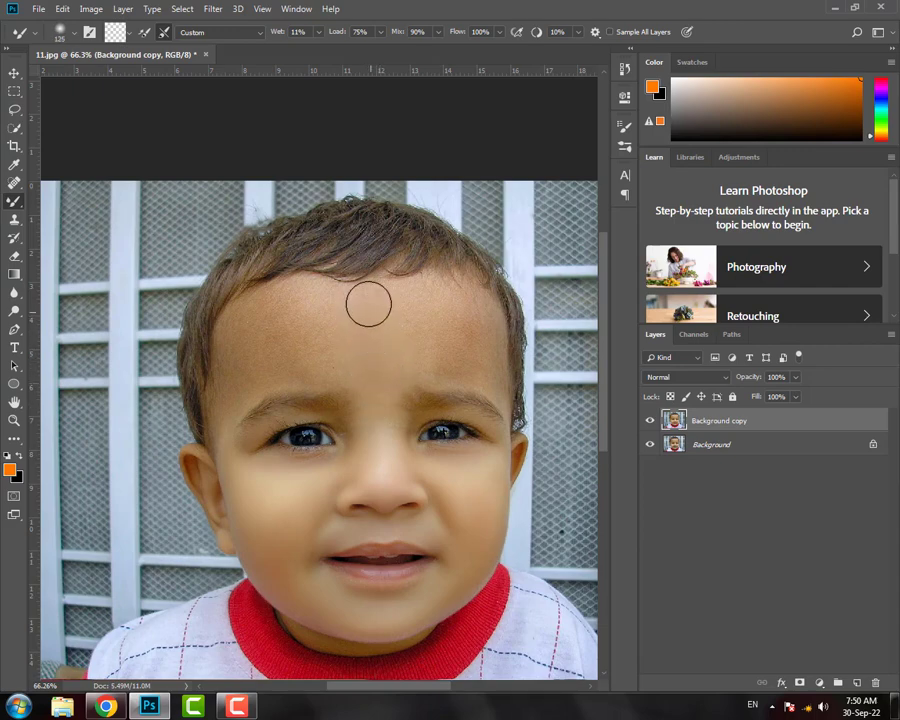
key("bracketleft")
key("bracketleft")
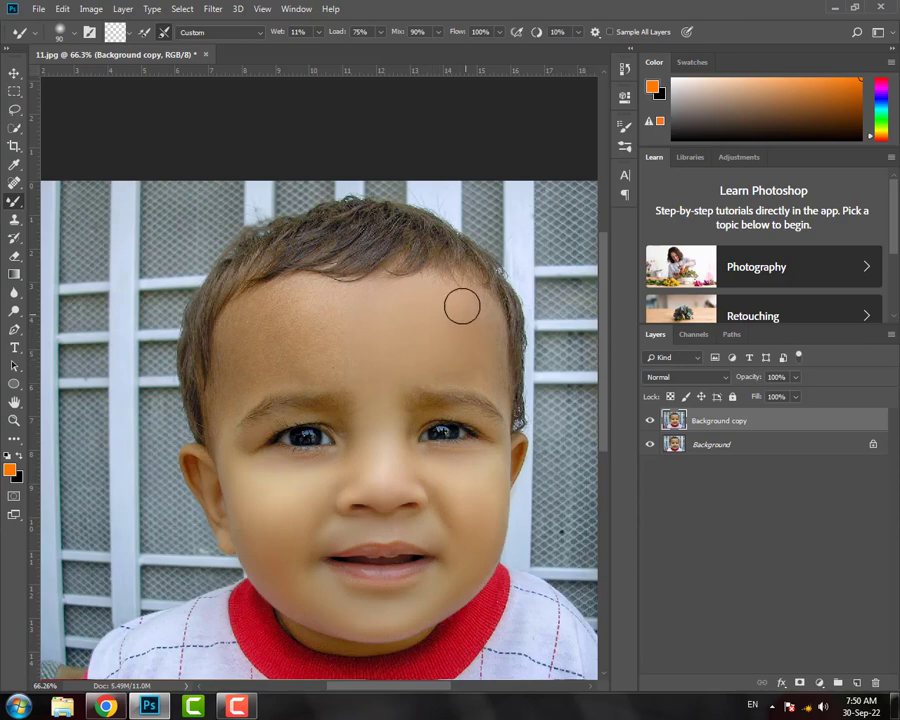
key("bracketright")
key("bracketright")
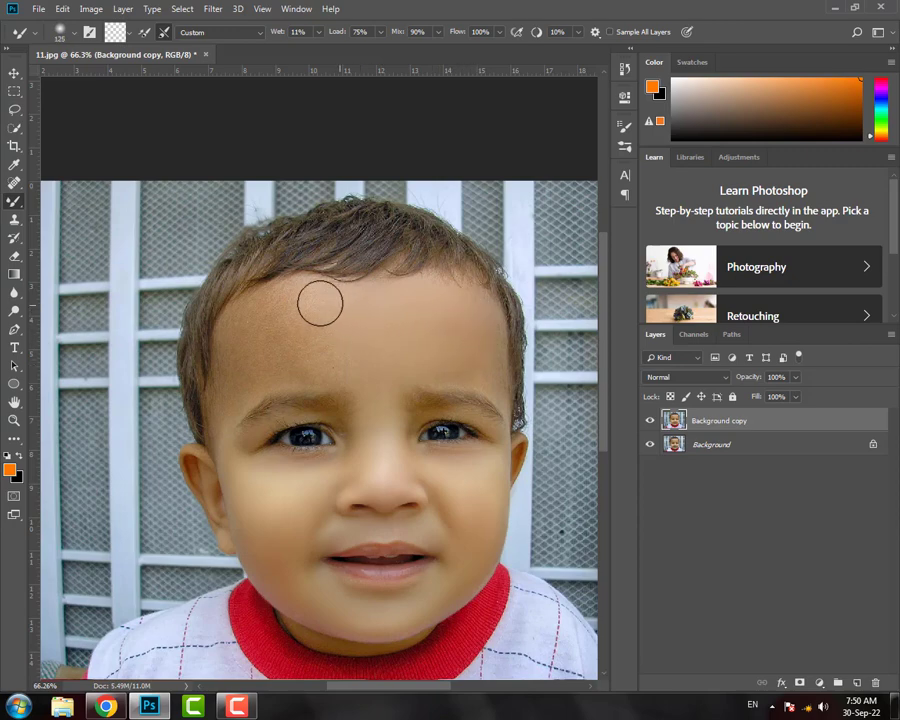
left_click_drag(318, 357, 331, 360)
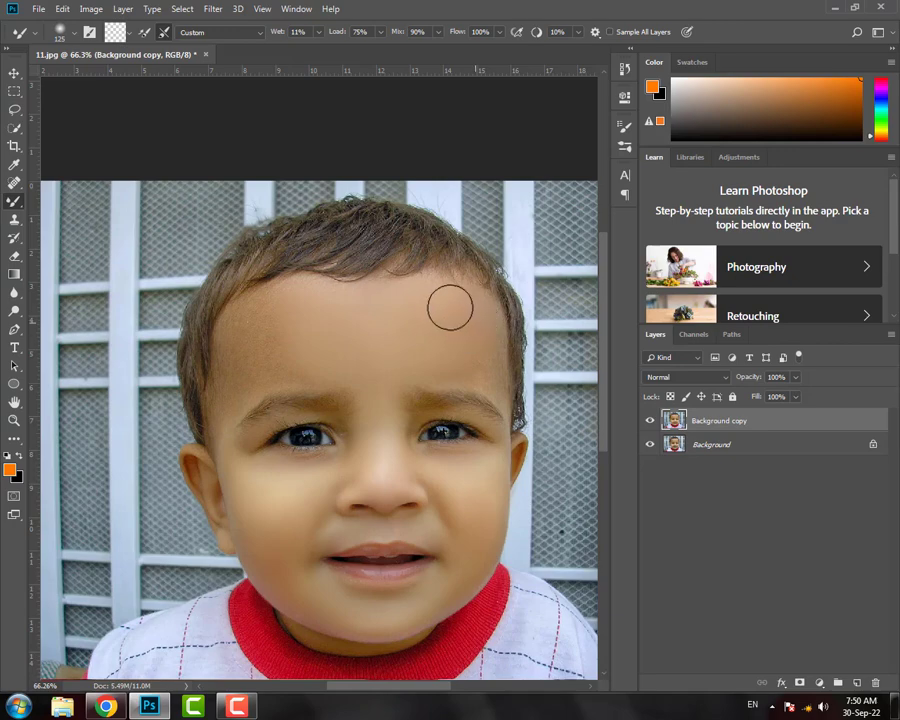
key("bracketleft")
key("bracketleft")
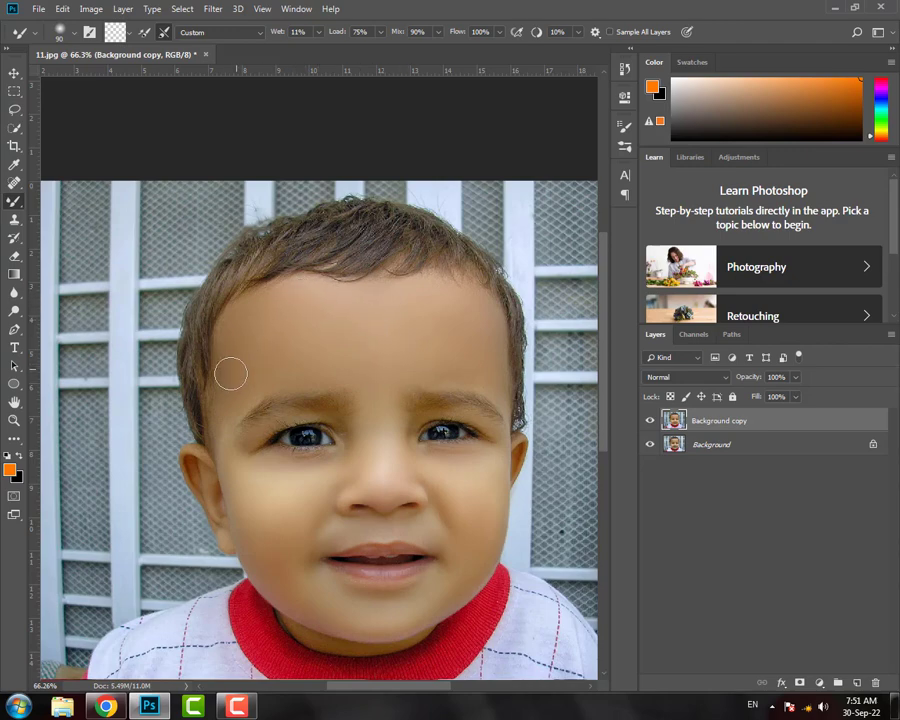
scroll(230, 373, "up", 4)
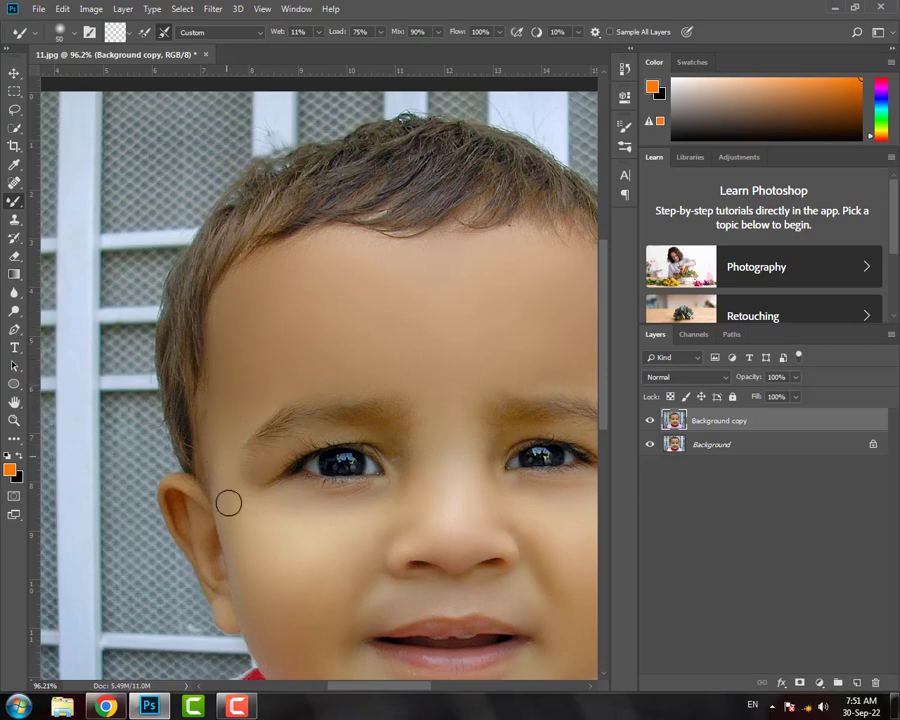
Step: Smooth the skin near the mouth and chin, then zoom out to view the whole portrait
key("bracketright")
left_click_drag(391, 690, 404, 684)
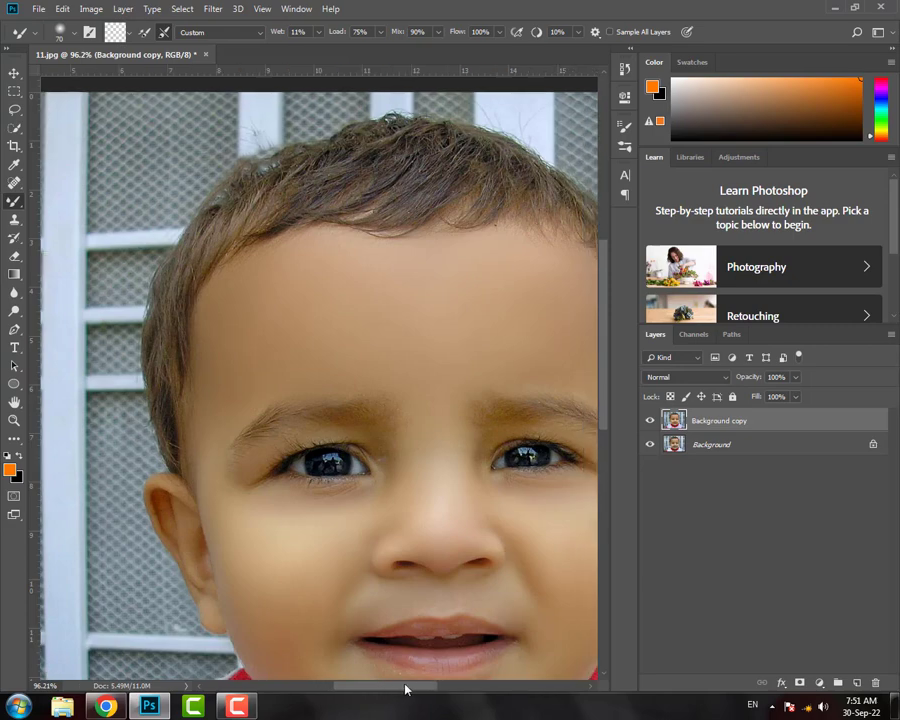
scroll(394, 634, "down", 2)
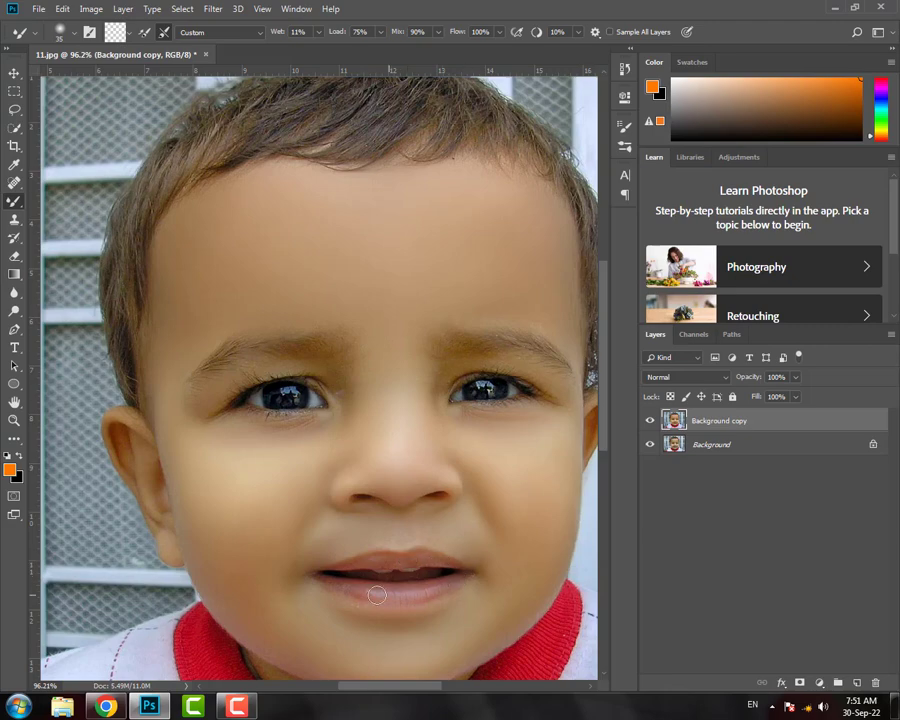
scroll(368, 612, "down", 3)
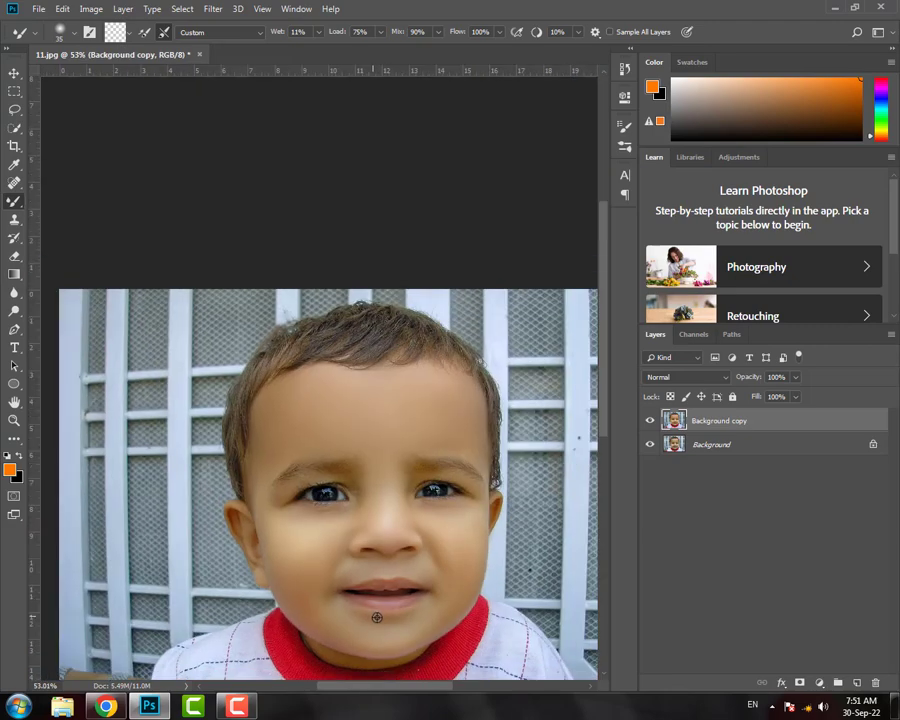
scroll(377, 527, "down", 2)
scroll(420, 368, "up", 1)
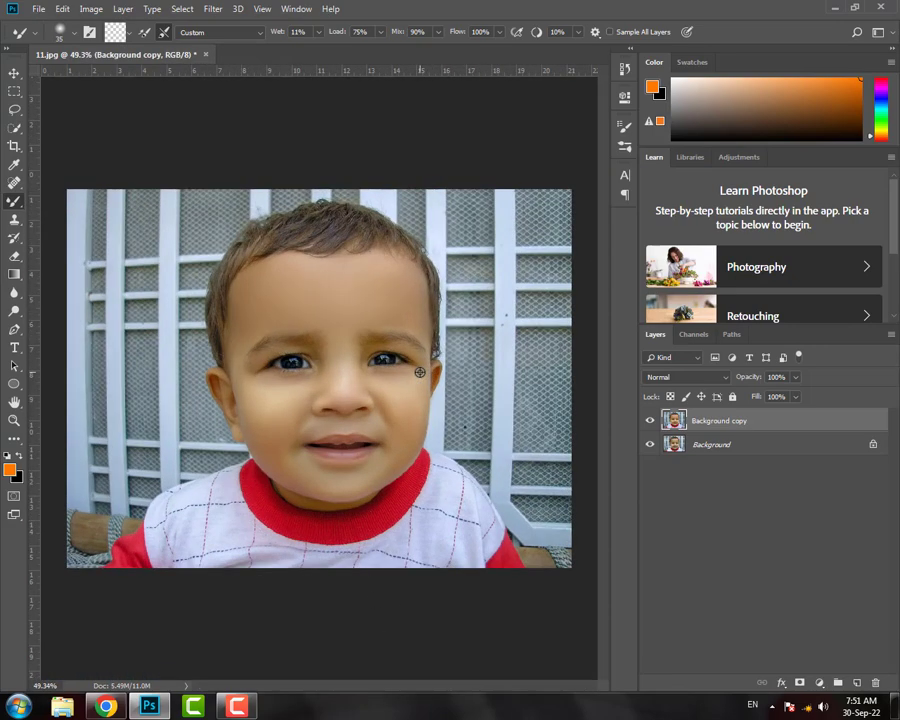
scroll(420, 372, "up", 1)
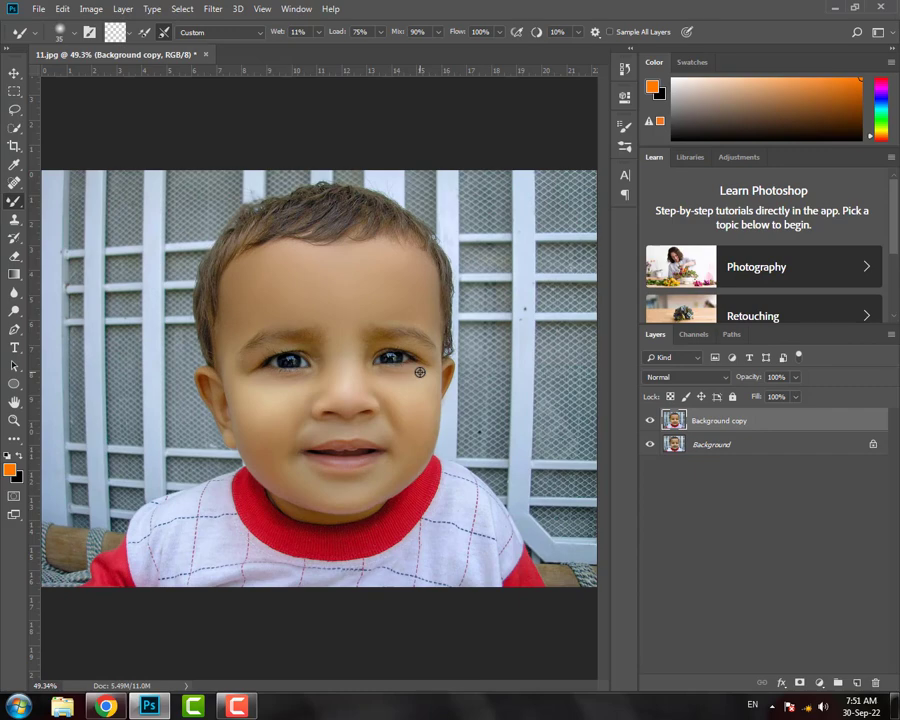
left_click(211, 8)
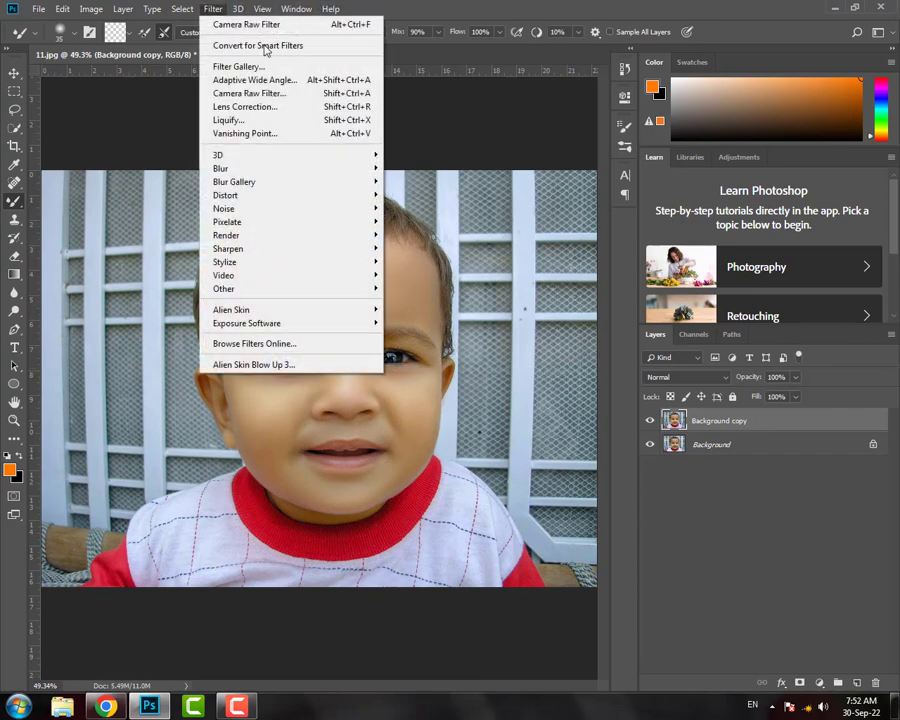
left_click(341, 97)
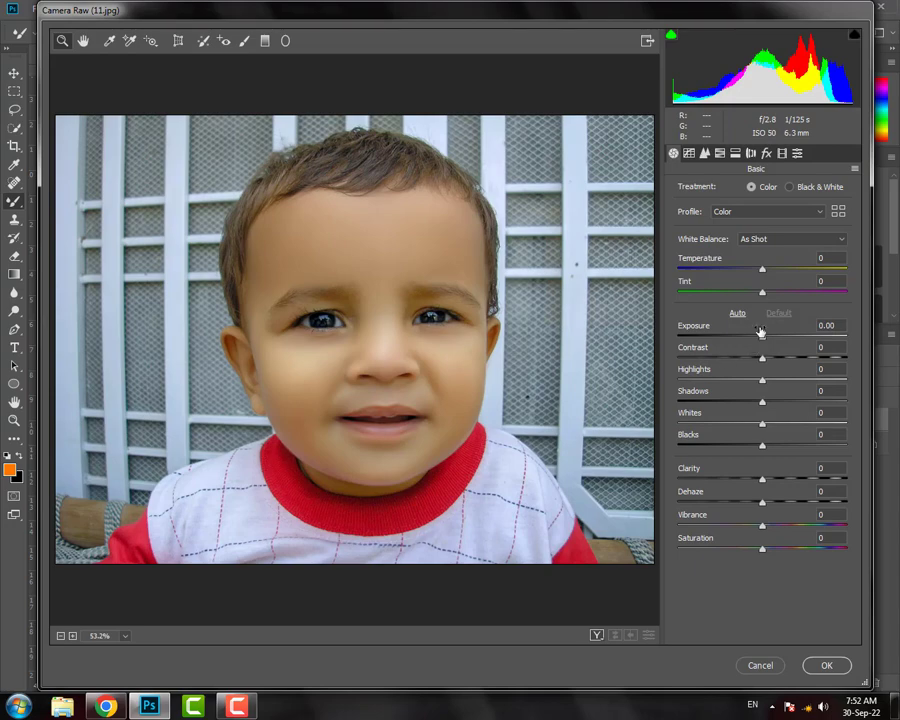
left_click(737, 313)
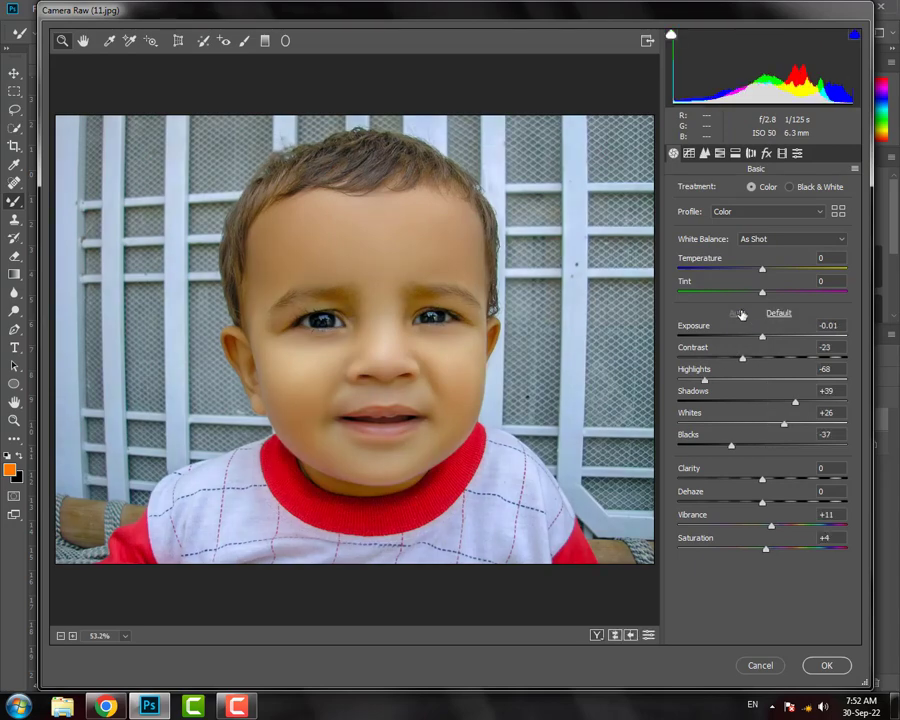
left_click(718, 154)
left_click(787, 197)
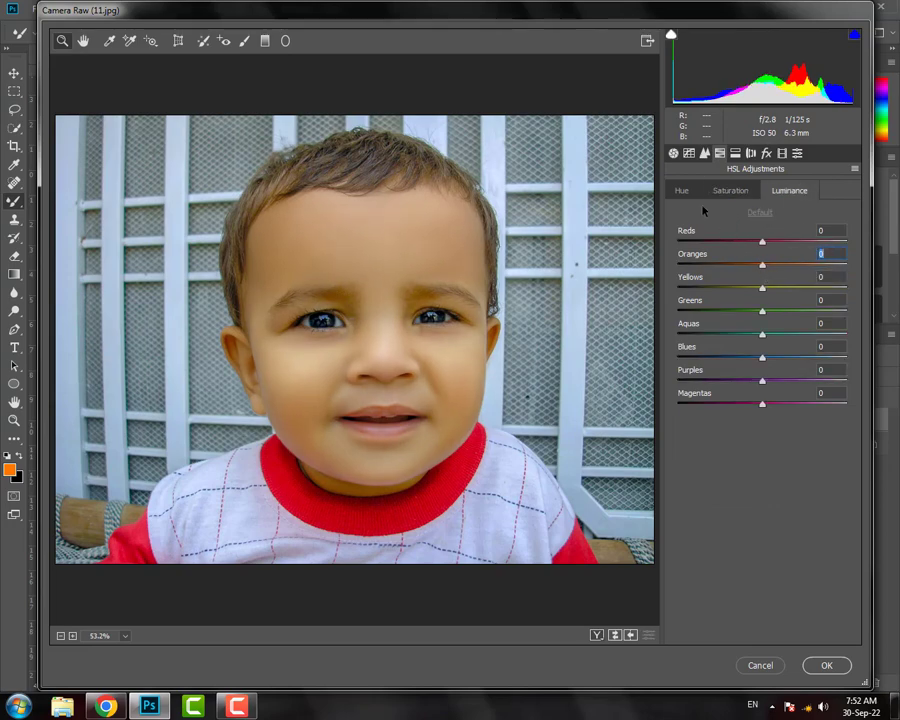
left_click(757, 665)
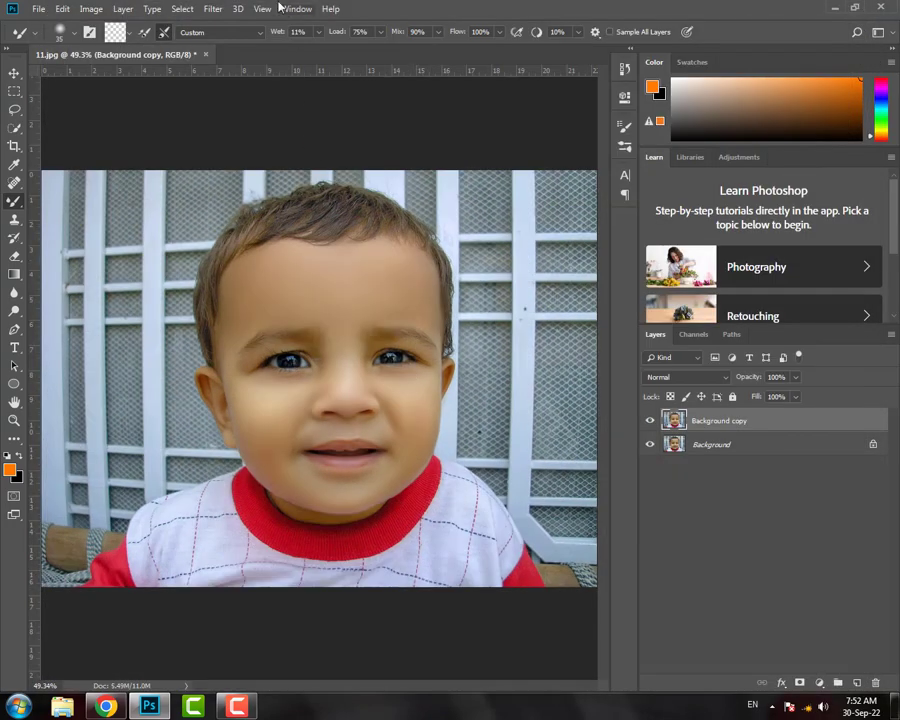
Step: In a new Camera Raw pass, set Vibrance +6, Contrast +3 and Exposure +0.15
left_click(222, 8)
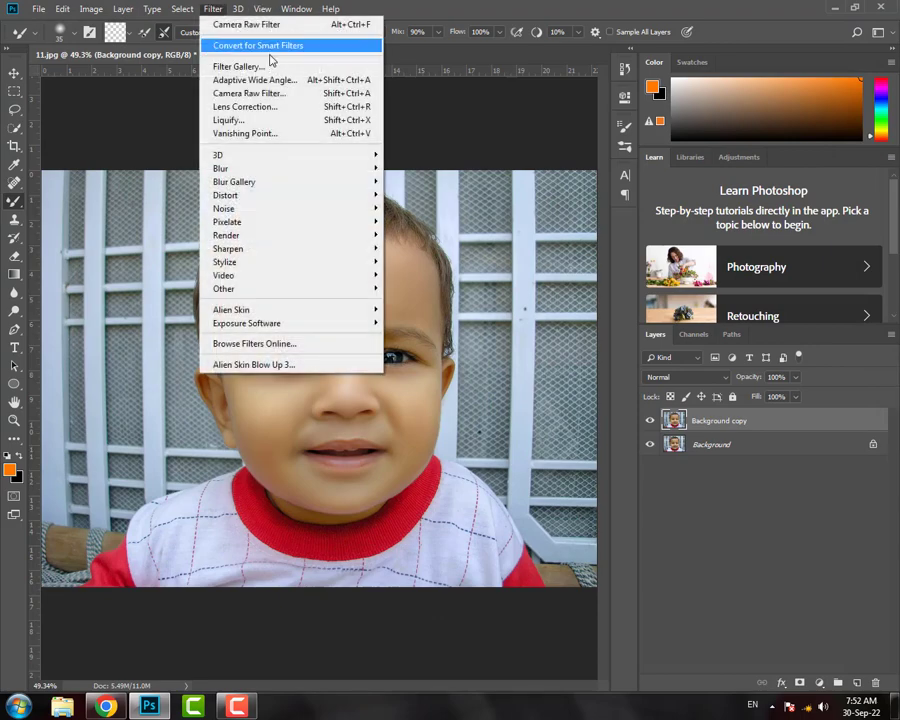
left_click(303, 92)
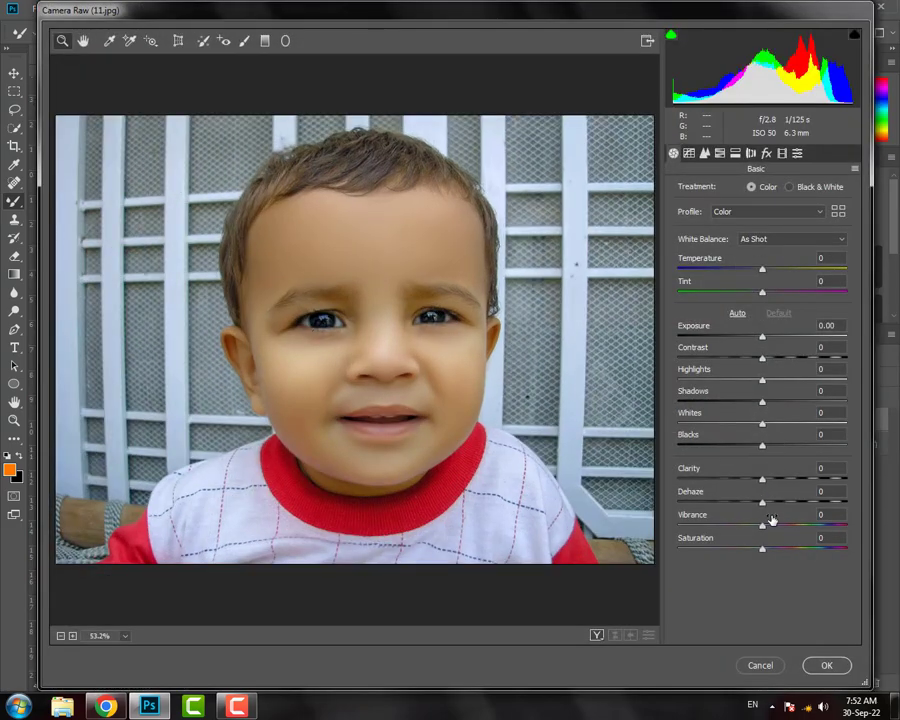
left_click(766, 528)
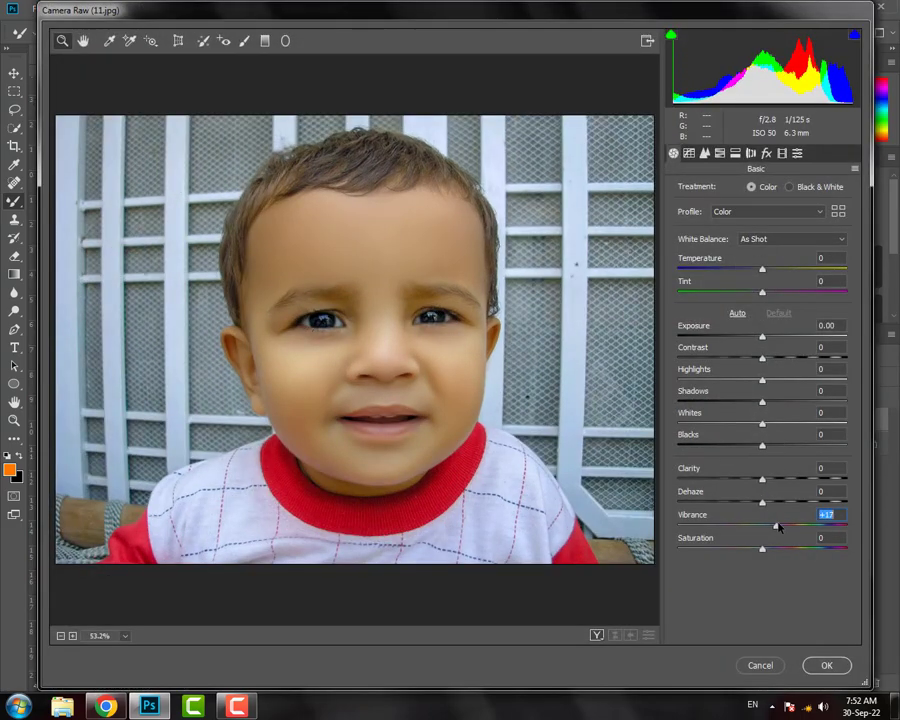
left_click(763, 359)
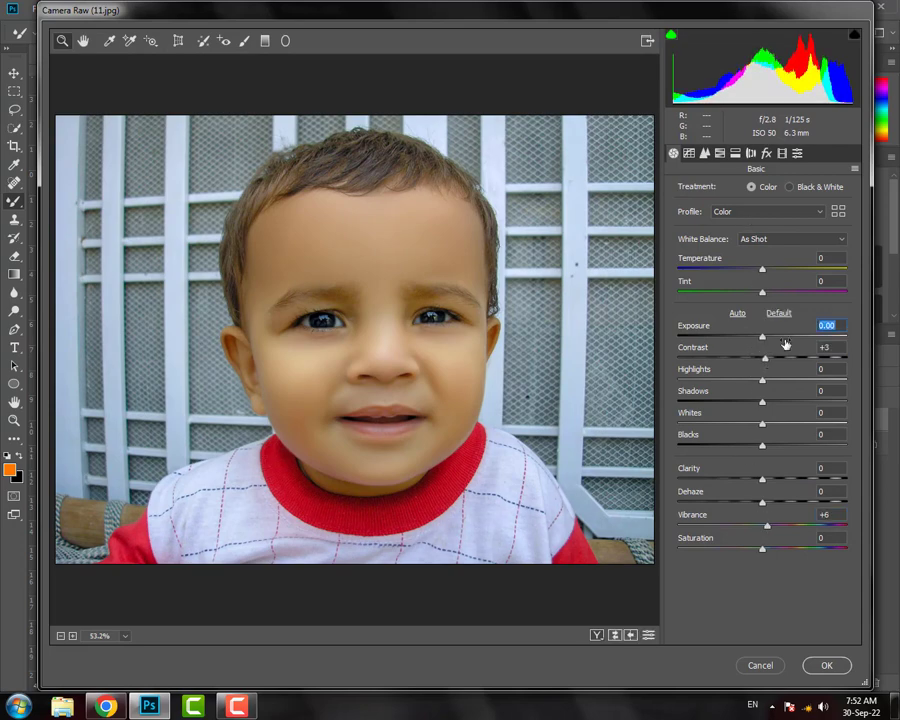
left_click(767, 338)
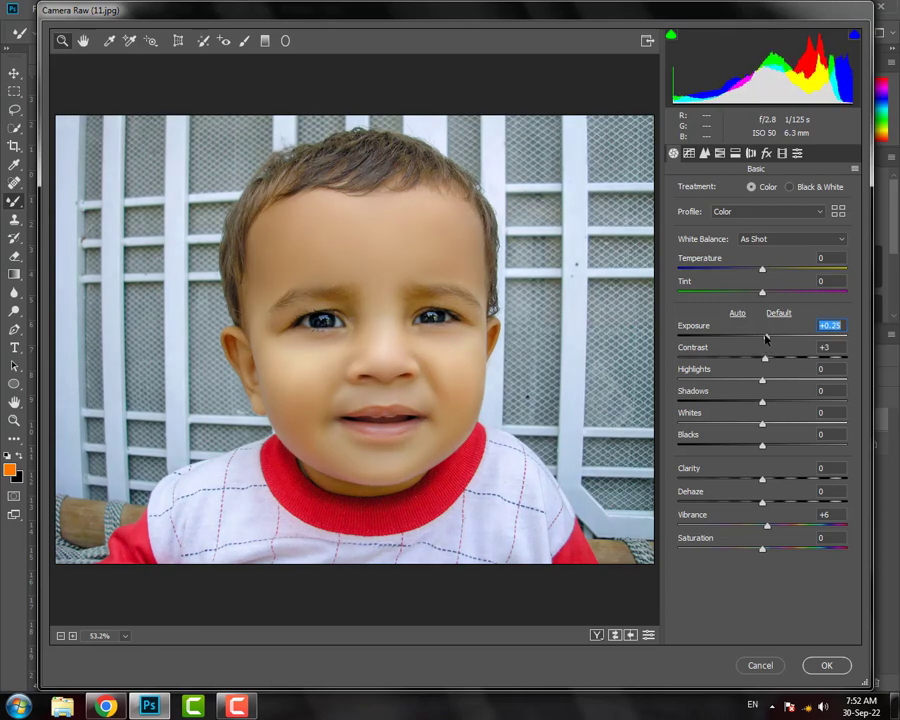
left_click_drag(767, 338, 763, 338)
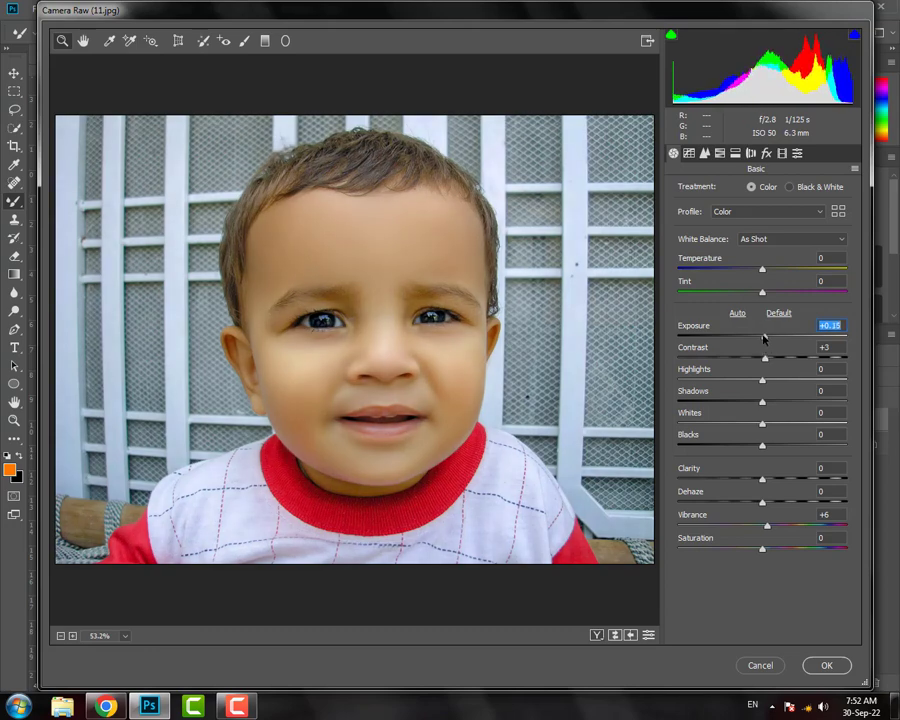
Step: Darken the Reds luminance, boost Reds saturation, and apply the Camera Raw filter
left_click(705, 153)
left_click(720, 153)
left_click(789, 190)
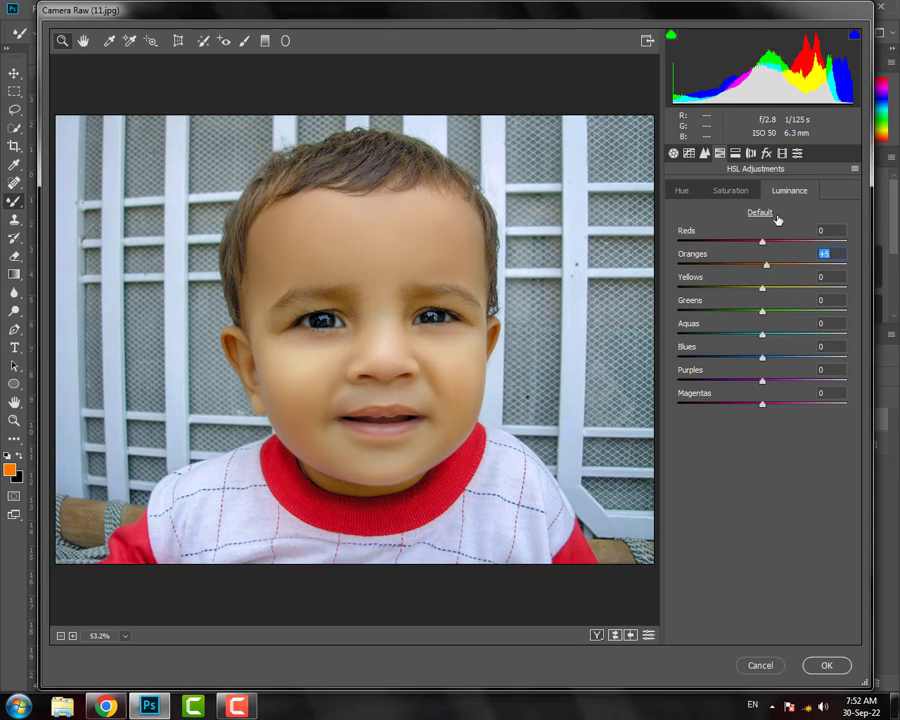
left_click_drag(745, 245, 741, 243)
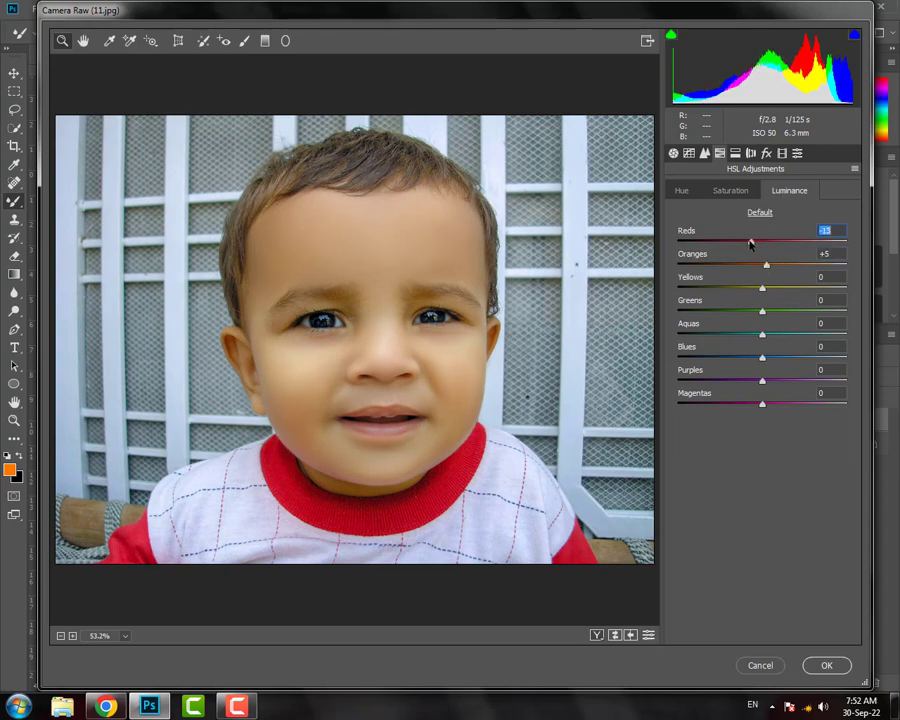
left_click(743, 185)
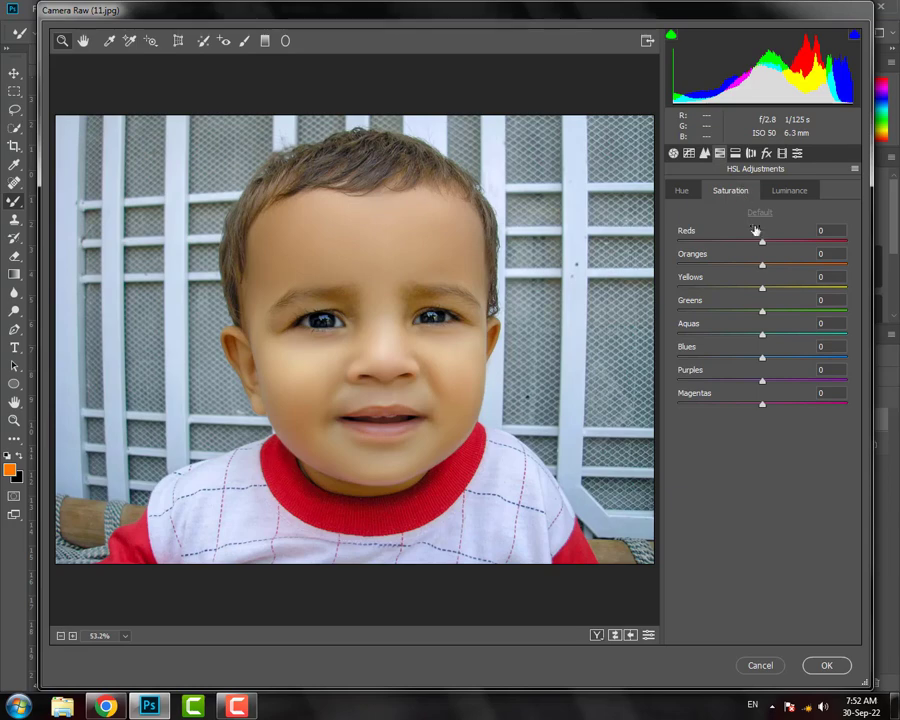
mouse_move(764, 240)
left_mouse_down()
mouse_move(779, 243)
mouse_move(765, 243)
left_mouse_up()
left_click(827, 665)
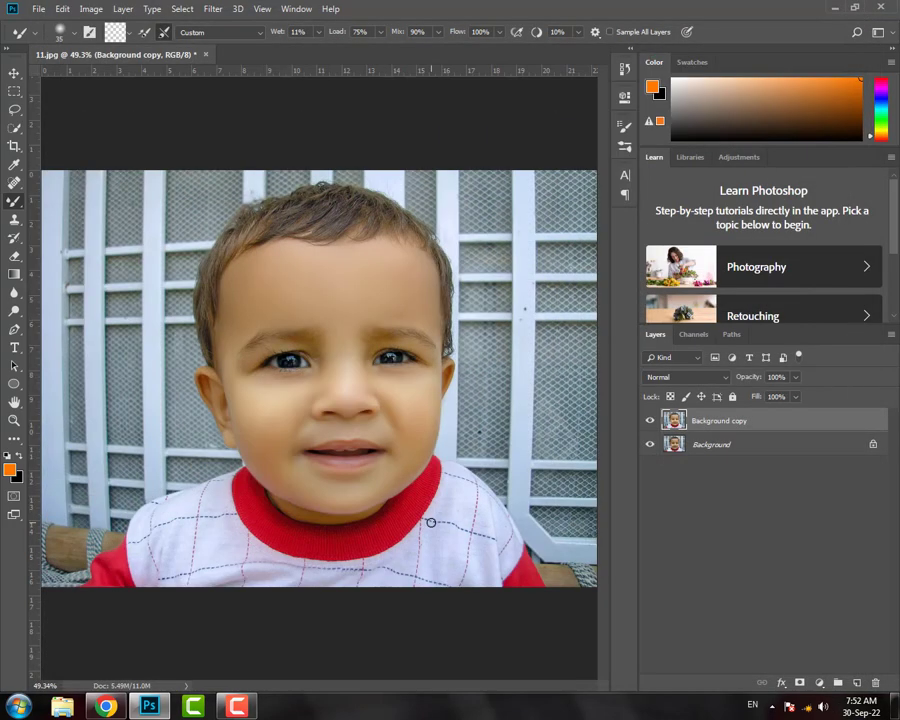